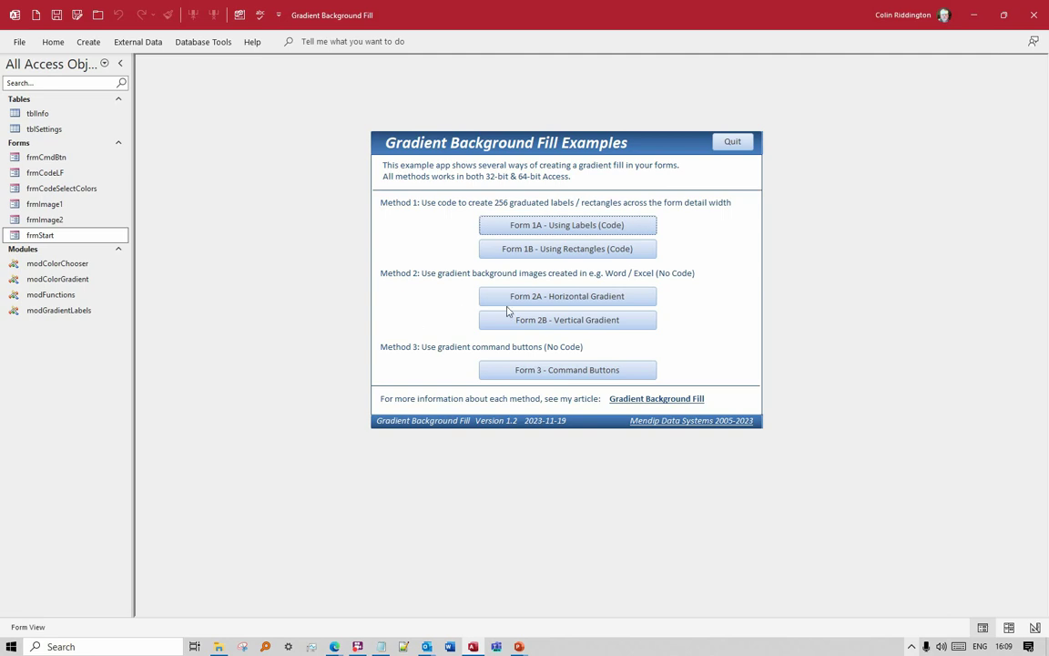
# Open Form 1A, inspect the gradient labels of frmCodeLF in Design view, and return it to Form view.
pyautogui.click(582, 224)
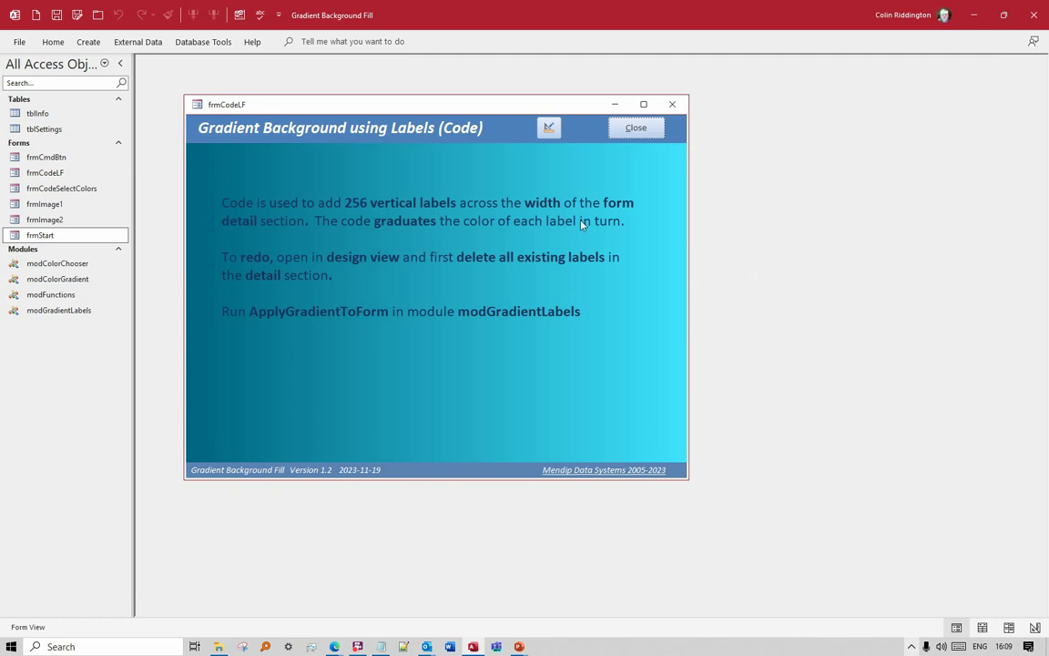
pyautogui.click(550, 128)
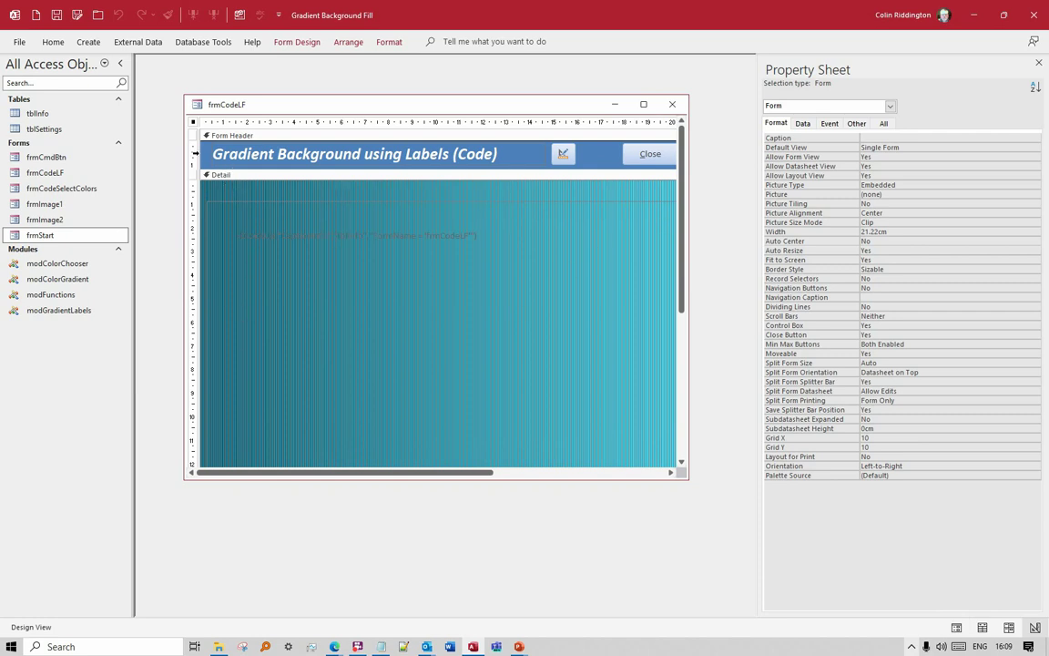
pyautogui.click(55, 43)
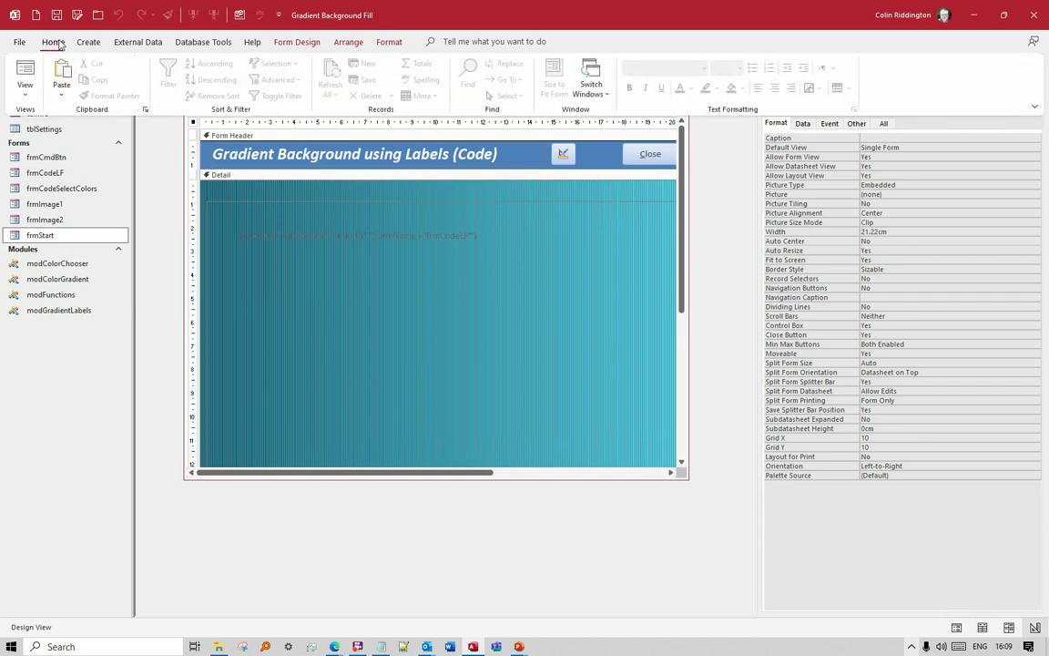
pyautogui.click(24, 71)
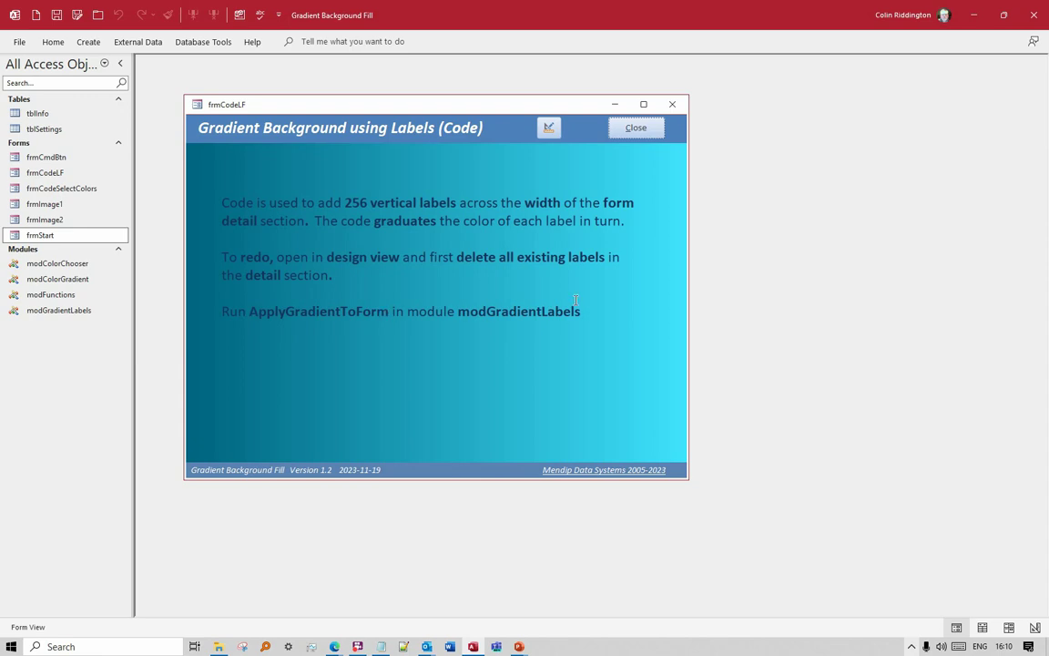
# Open the modGradientLabels module and examine the gradient code, including the BackColor line and the ApplyGradientToForm procedure.
pyautogui.doubleClick(72, 310)
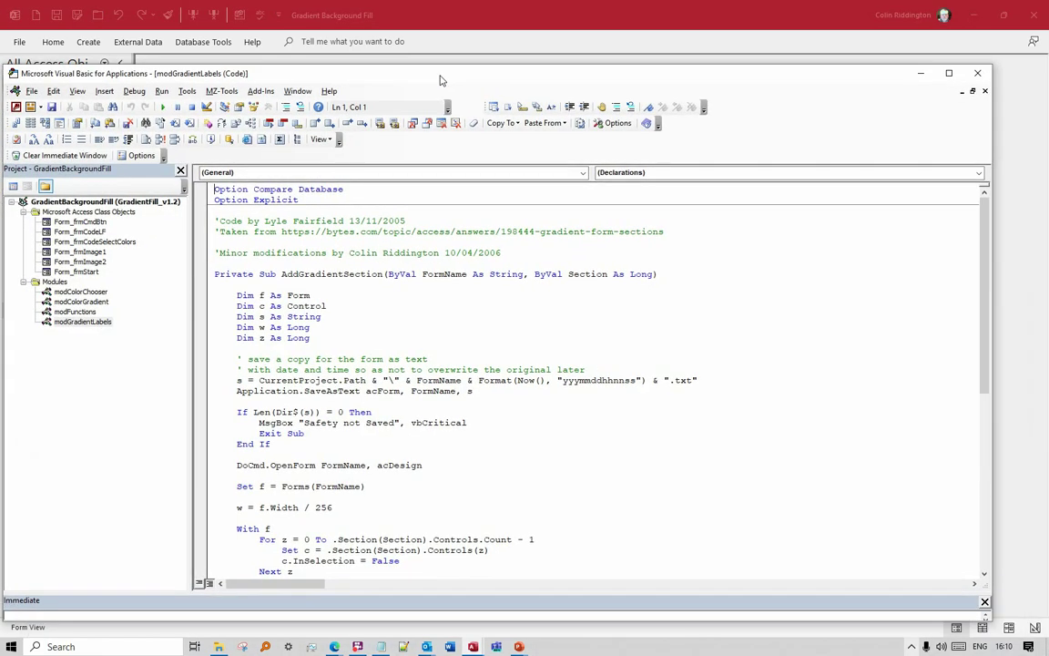
pyautogui.moveTo(439, 80); pyautogui.dragTo(478, 71)
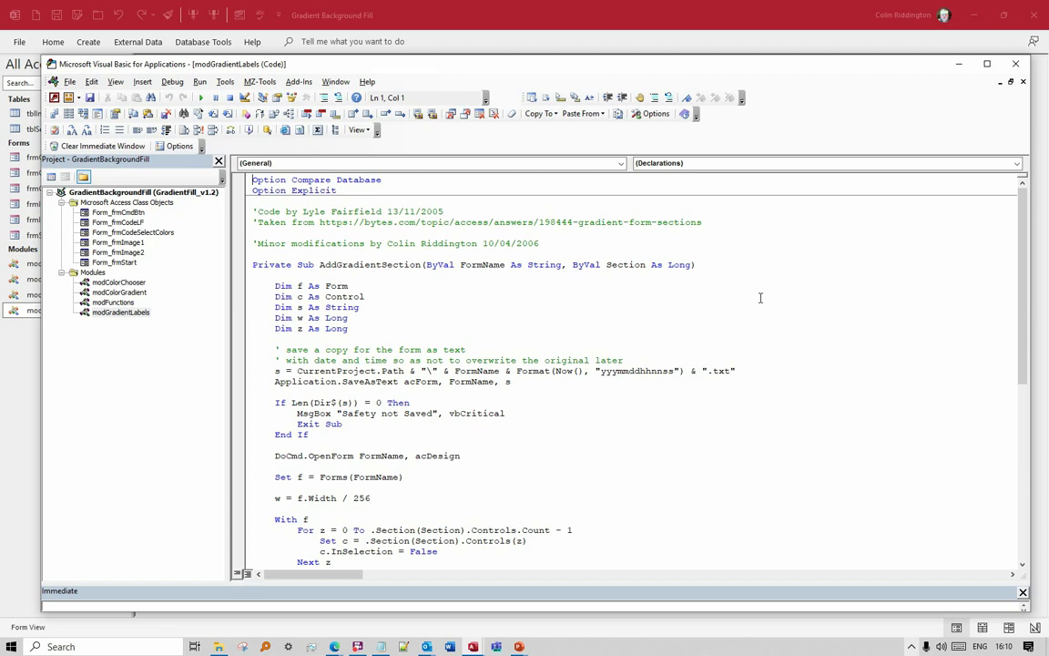
pyautogui.scroll(-2, 761, 289)
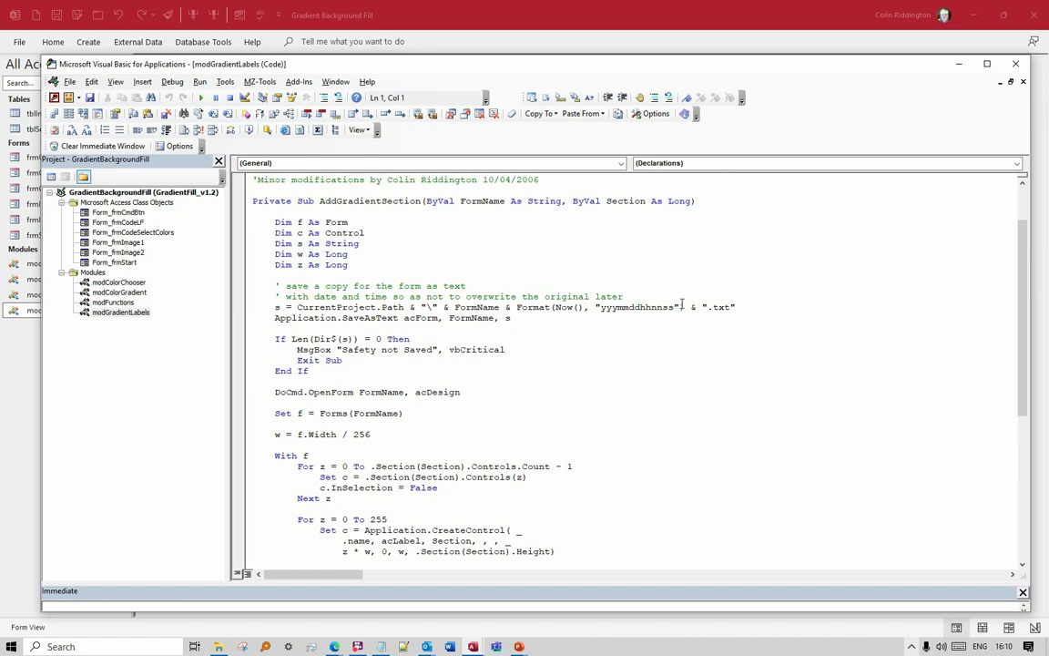
pyautogui.scroll(-6, 592, 348)
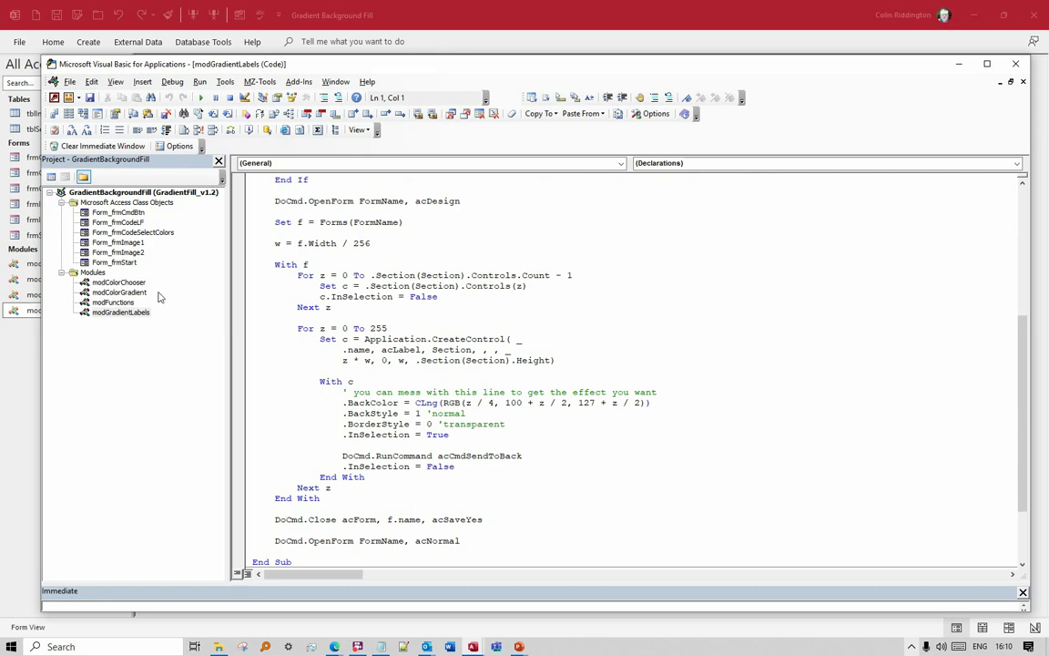
pyautogui.moveTo(329, 402); pyautogui.dragTo(523, 409)
pyautogui.moveTo(678, 408); pyautogui.dragTo(680, 397)
pyautogui.scroll(-3, 656, 433)
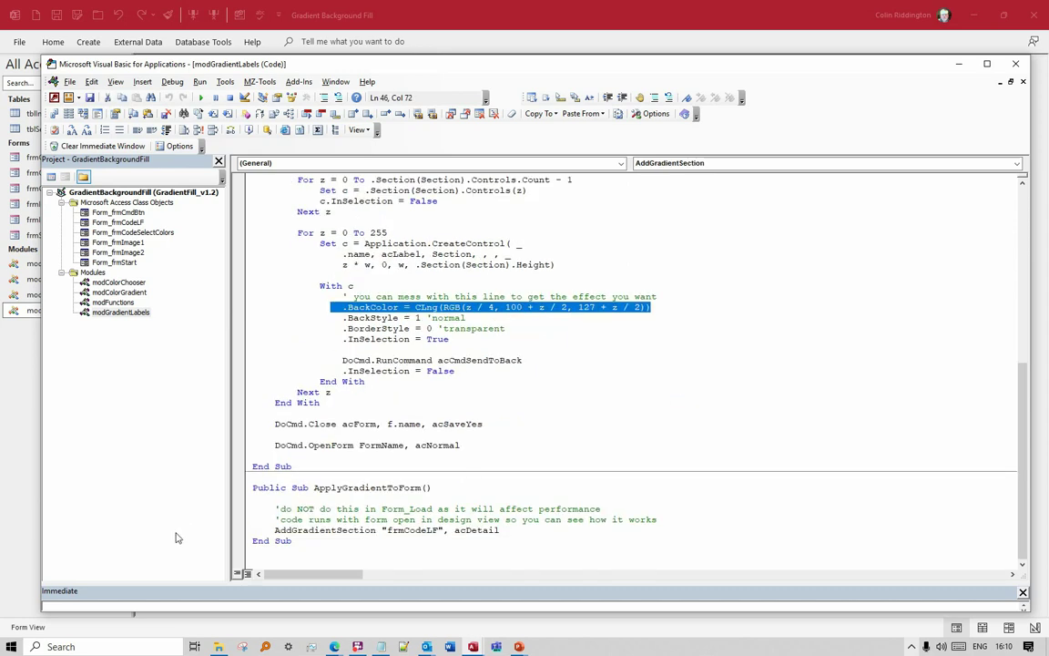
# Put frmCodeLF in Design view, keep it visible beside the code window, and run ApplyGradientToForm from modGradientLabels.
pyautogui.click(268, 530)
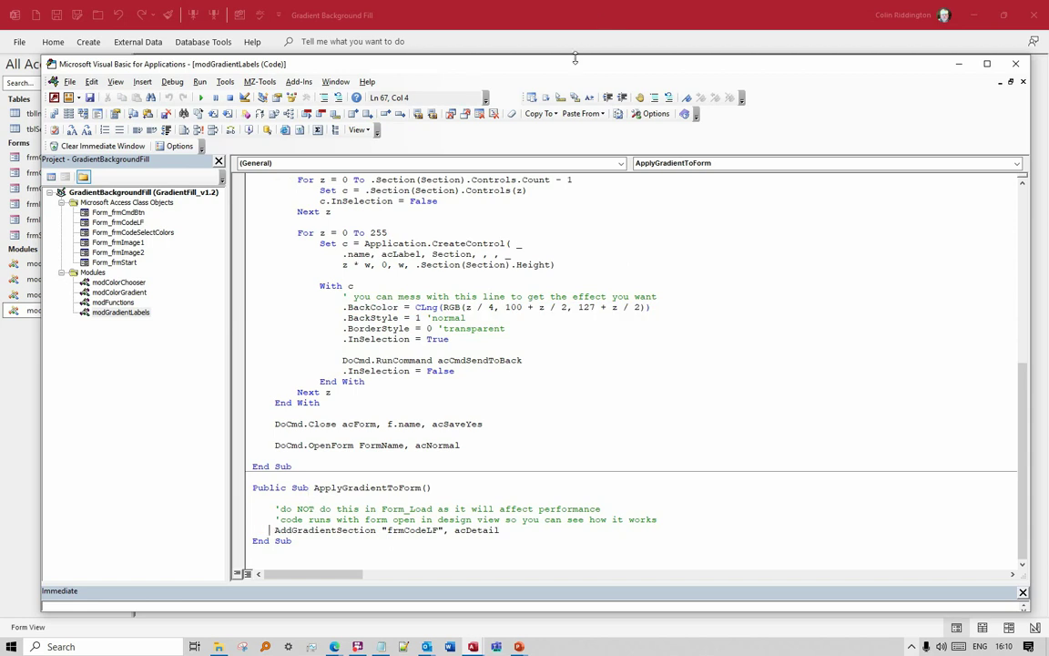
pyautogui.moveTo(518, 63); pyautogui.dragTo(578, 324)
pyautogui.click(537, 168)
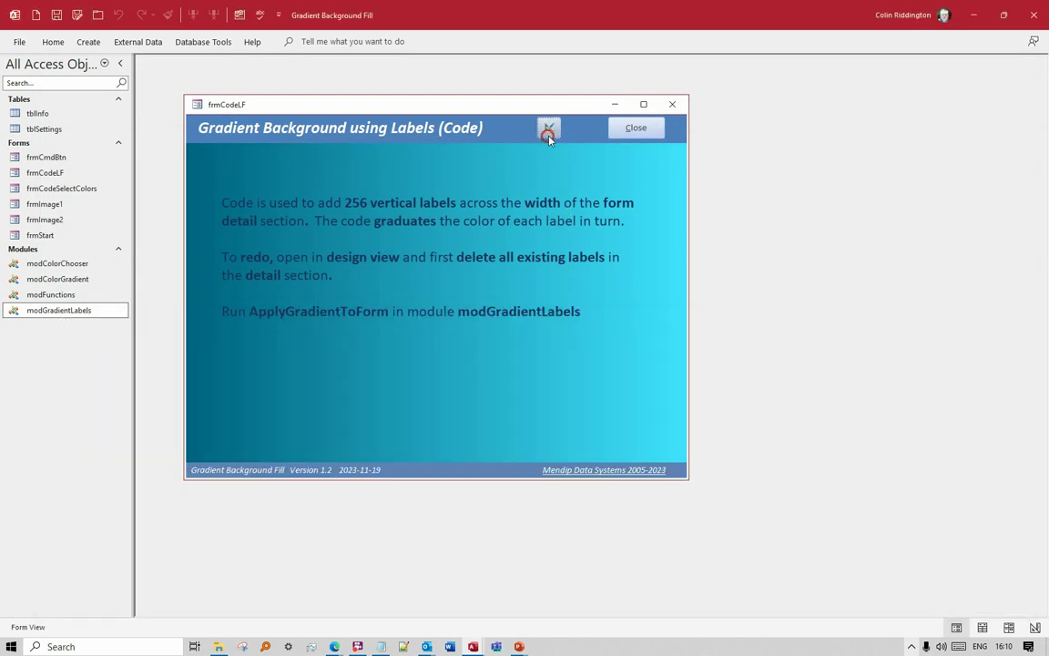
pyautogui.click(241, 17)
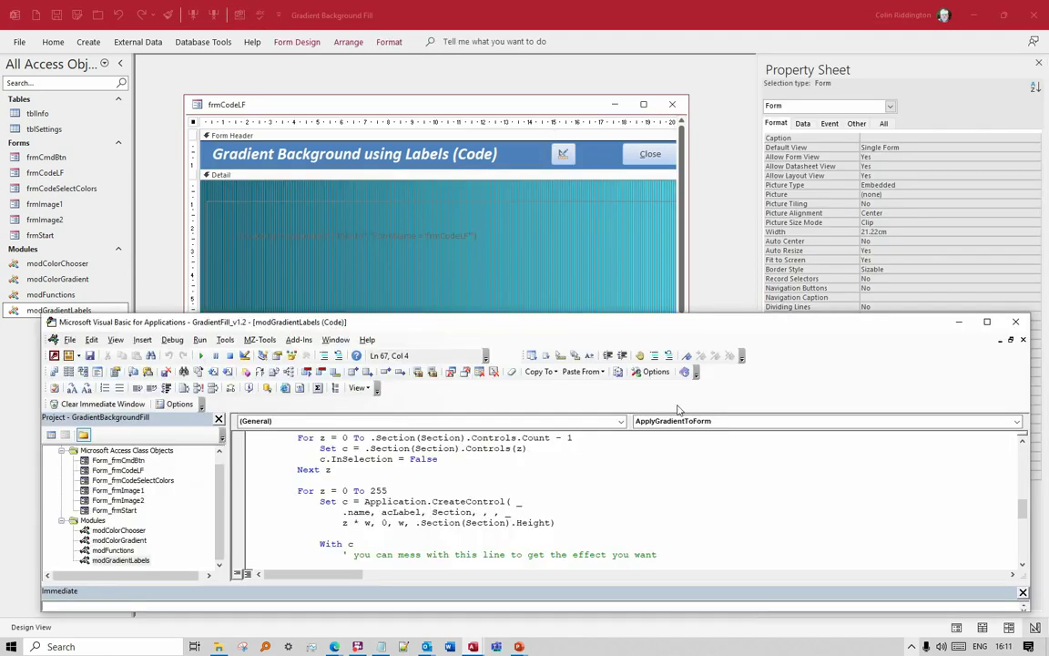
pyautogui.scroll(-10, 748, 492)
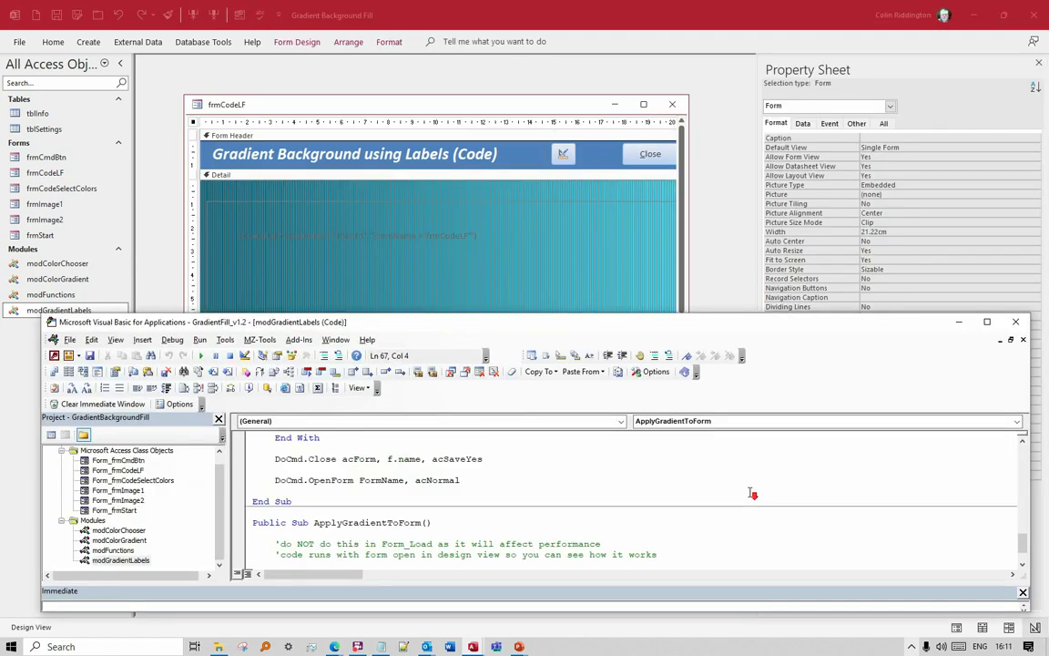
pyautogui.moveTo(477, 313); pyautogui.dragTo(476, 362)
pyautogui.scroll(-2, 702, 520)
pyautogui.click(261, 546)
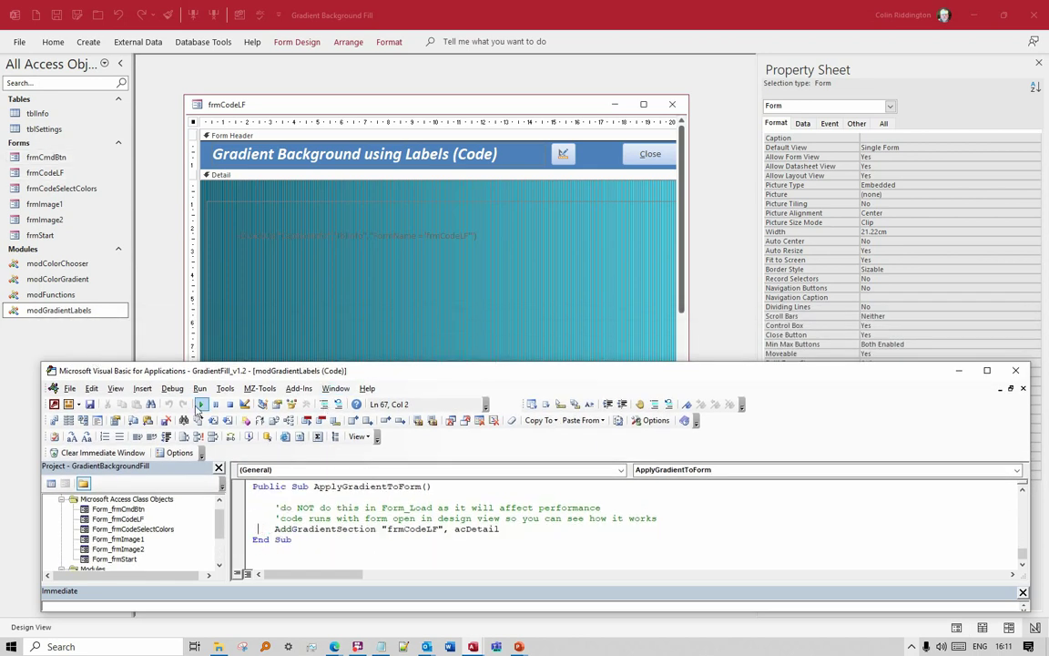
pyautogui.click(200, 404)
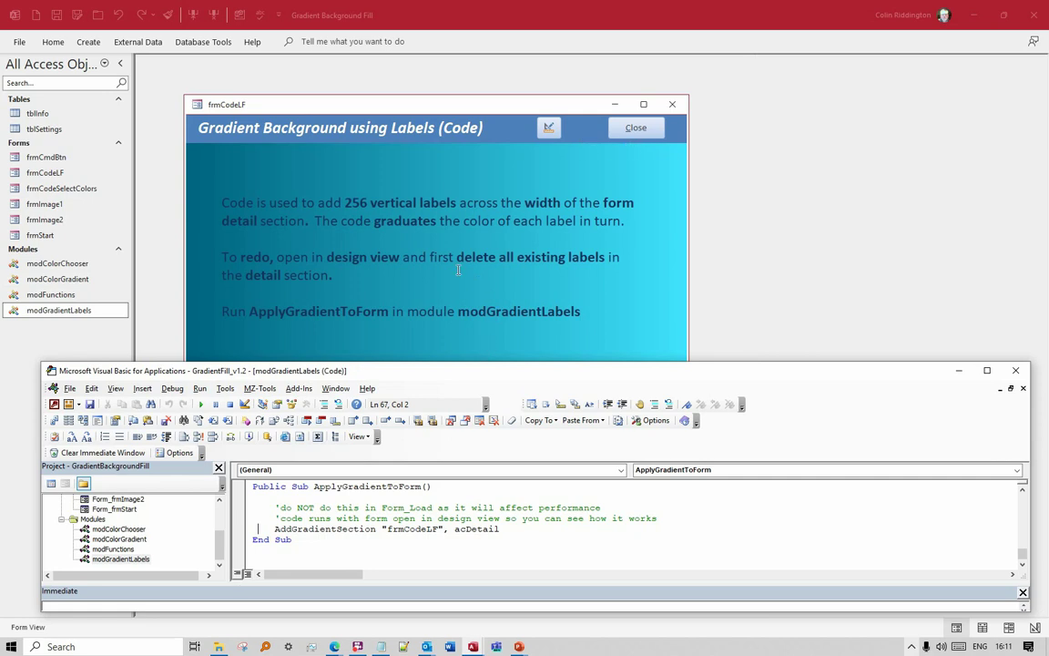
# Return frmCodeLF to Design view and run ApplyGradientToForm a second time.
pyautogui.click(548, 127)
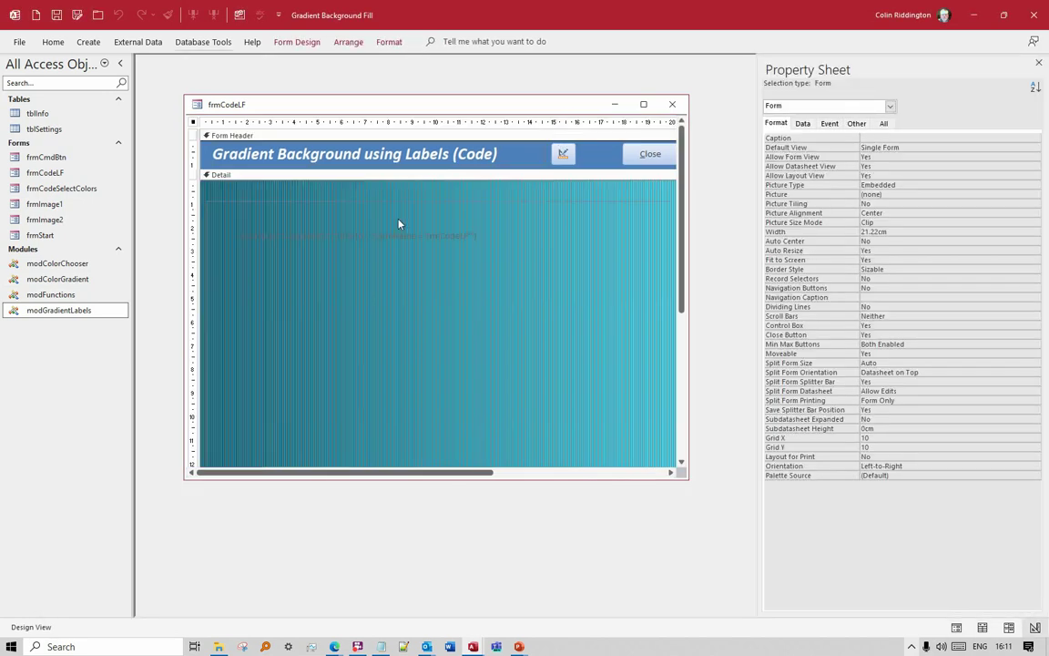
pyautogui.click(238, 14)
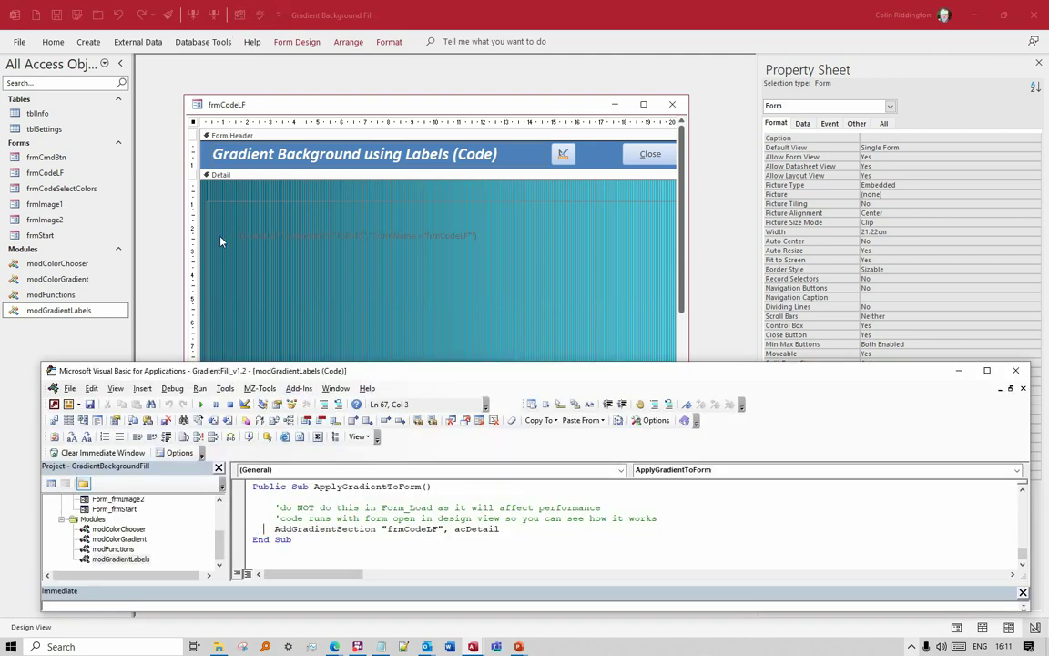
pyautogui.click(201, 404)
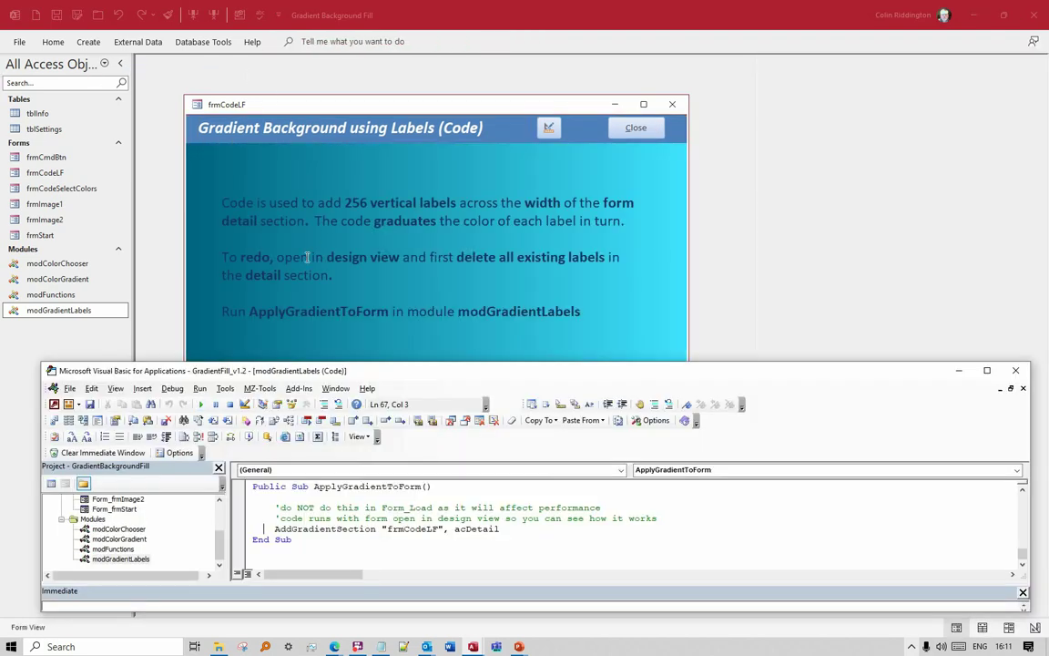
# Try to run ApplyGradientToForm a third time on frmCodeLF in Design view, and switch the form back to Form view.
pyautogui.press('F5')
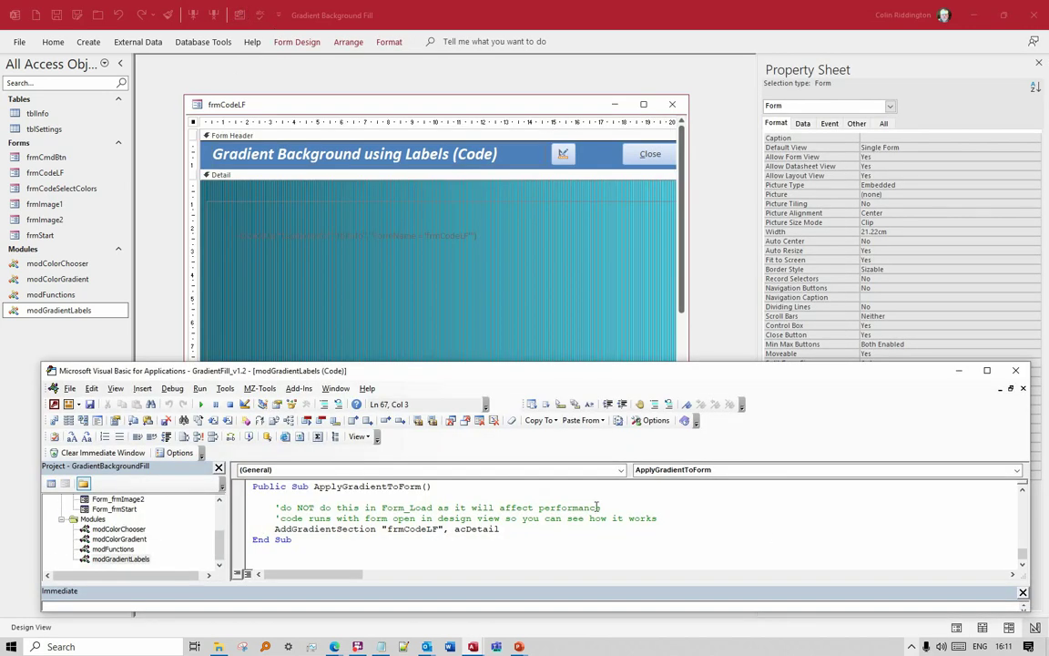
pyautogui.click(203, 406)
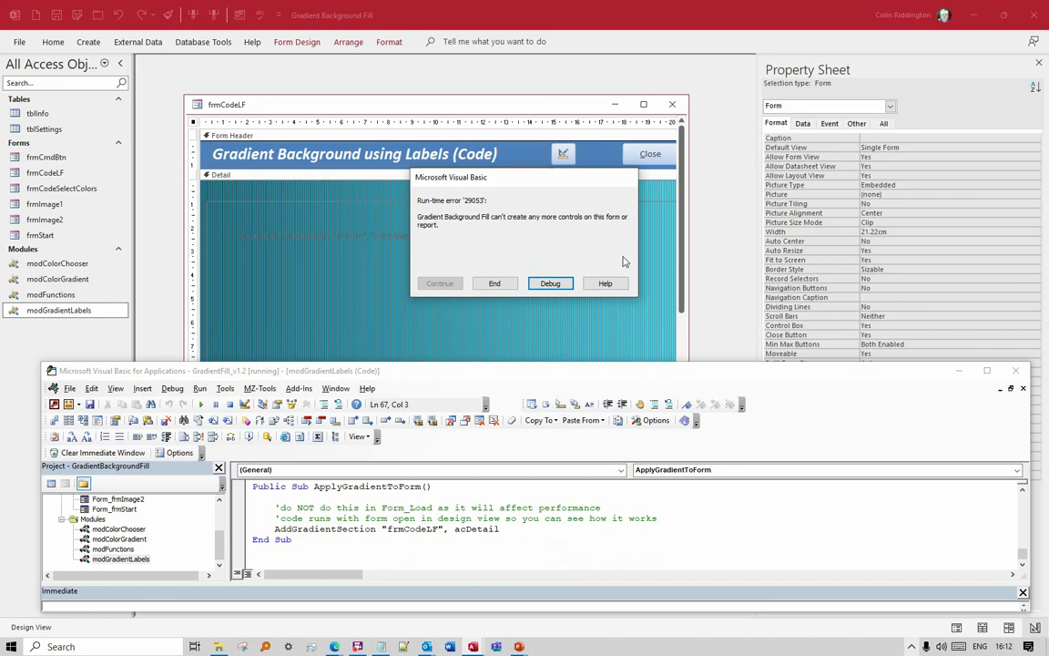
pyautogui.click(491, 283)
pyautogui.click(52, 41)
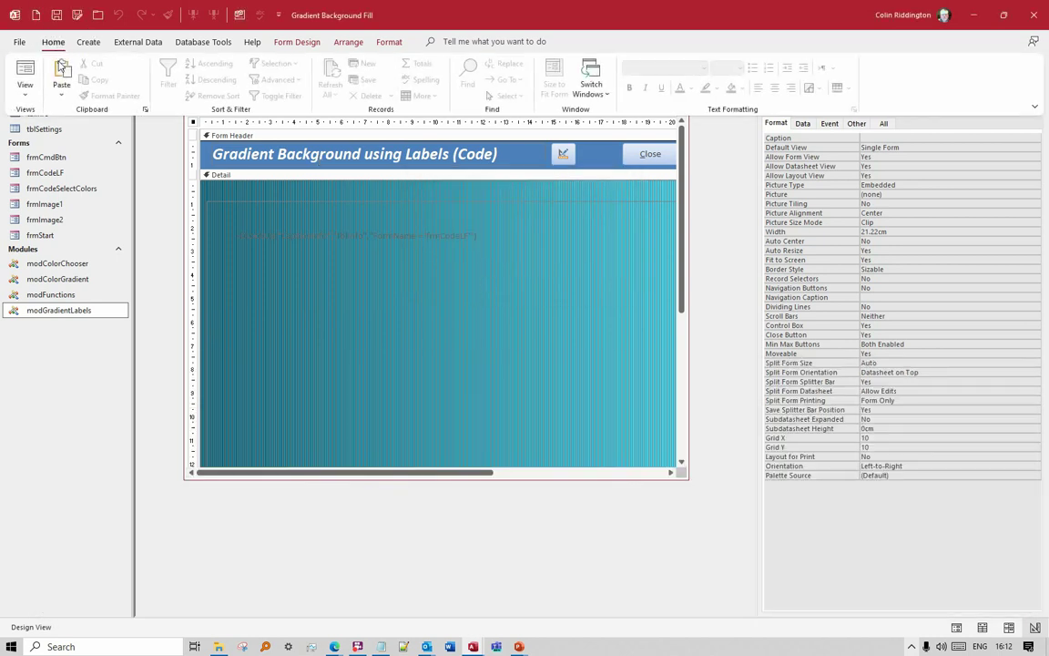
pyautogui.click(18, 69)
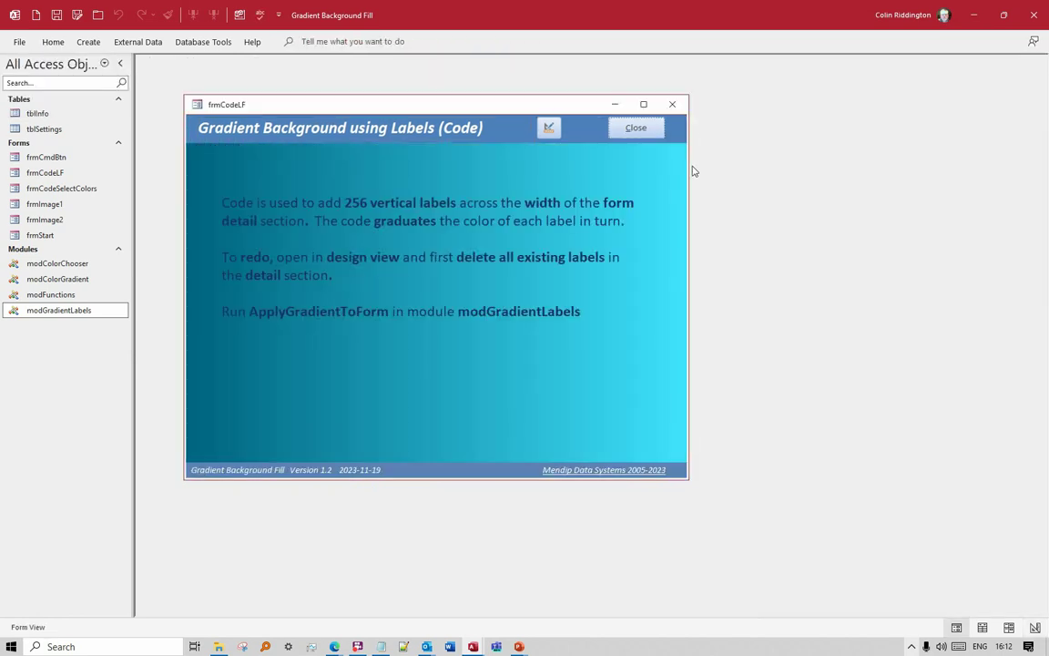
# Widen the frmCodeLF window to test the gradient coverage, restore its size, and save and close the form.
pyautogui.moveTo(688, 165); pyautogui.dragTo(771, 178)
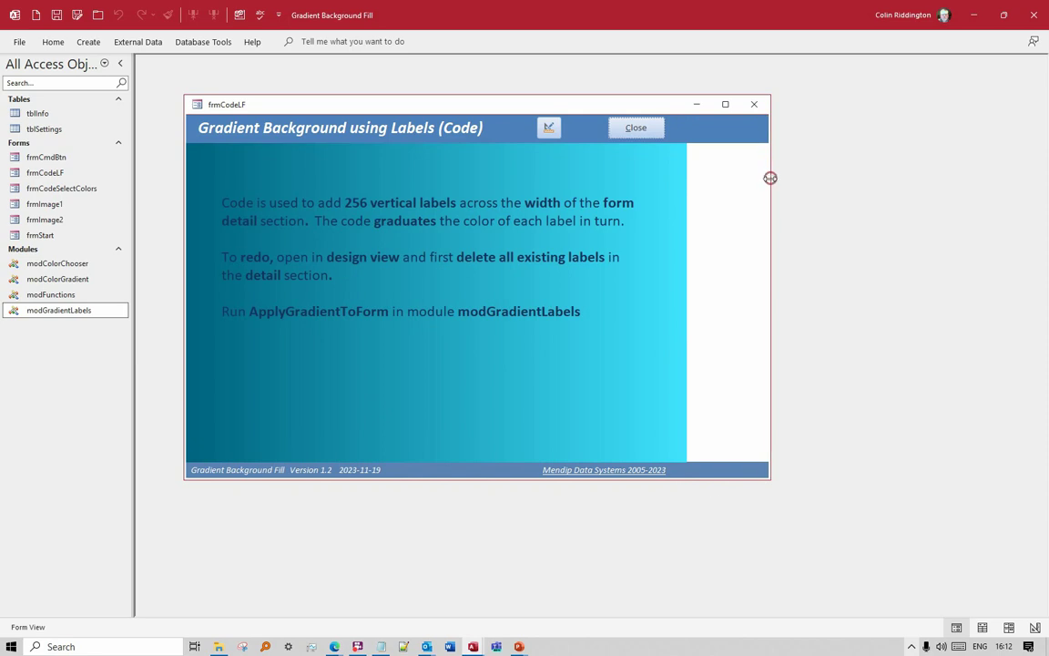
pyautogui.moveTo(714, 479)
pyautogui.mouseDown()
pyautogui.moveTo(725, 537)
pyautogui.moveTo(724, 480)
pyautogui.mouseUp()
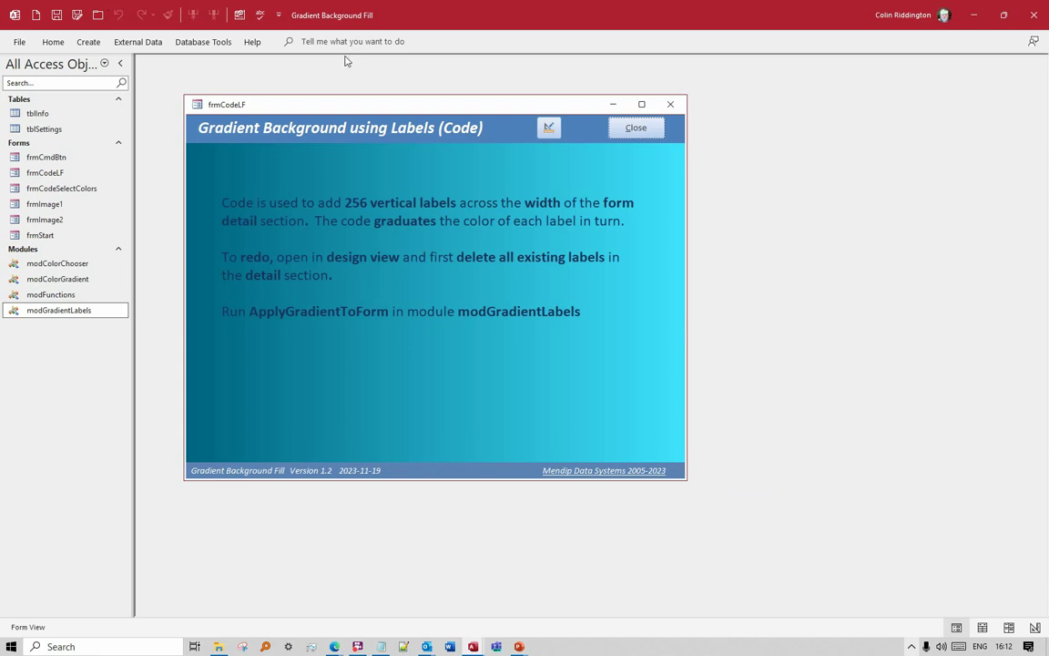
pyautogui.click(55, 14)
pyautogui.click(644, 130)
# Open Form 1B, inspect the rectangles of frmCodeSelectColors in Design view, and return it to Form view.
pyautogui.click(599, 247)
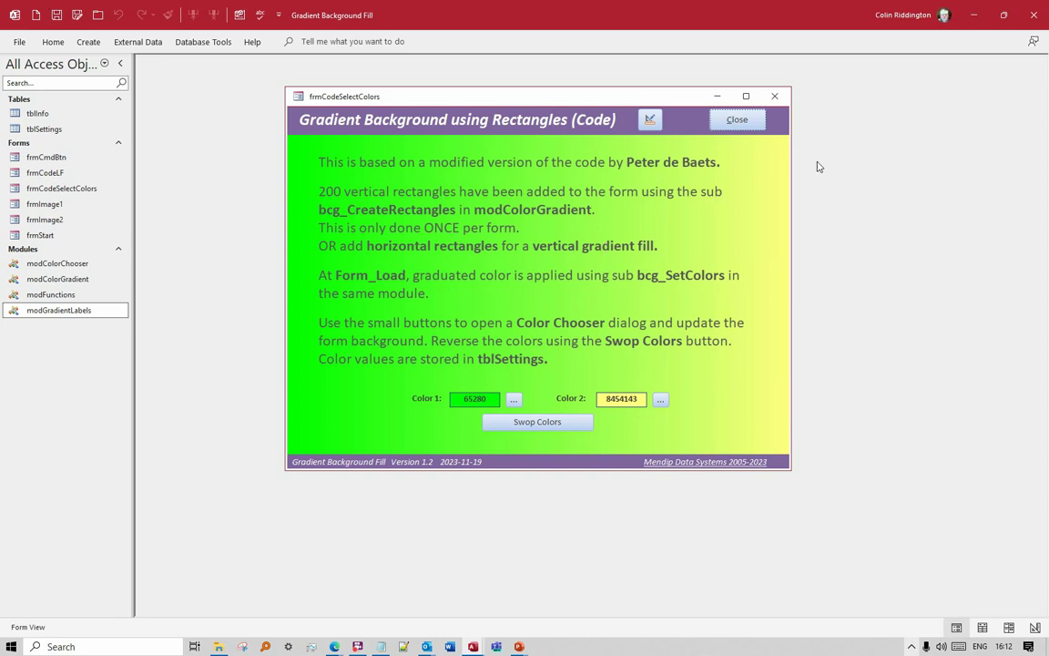
pyautogui.click(651, 119)
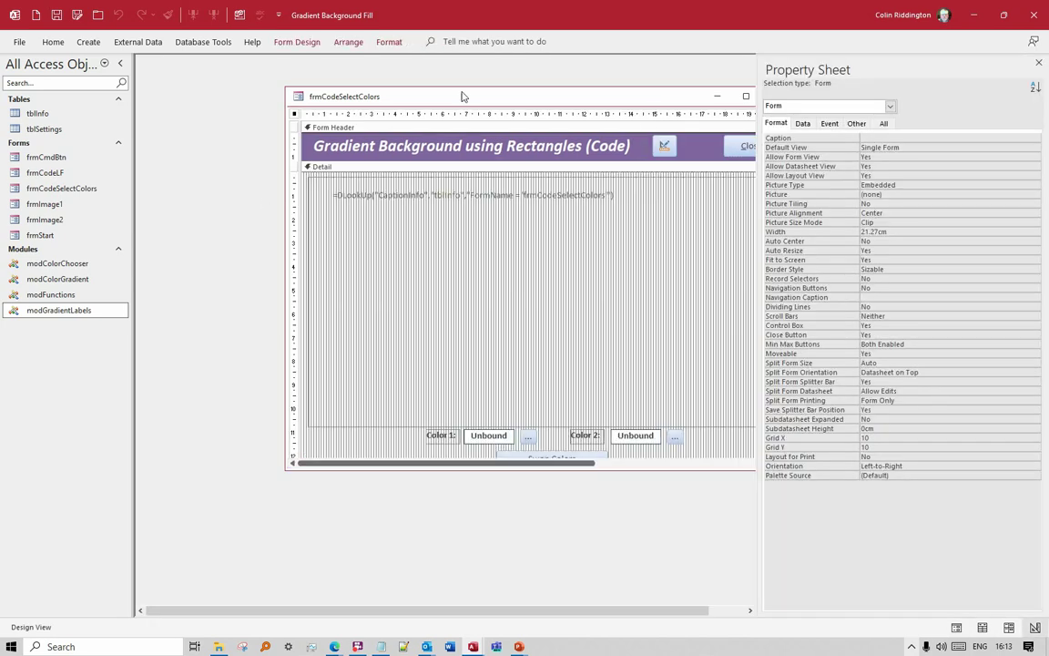
pyautogui.moveTo(478, 94); pyautogui.dragTo(384, 80)
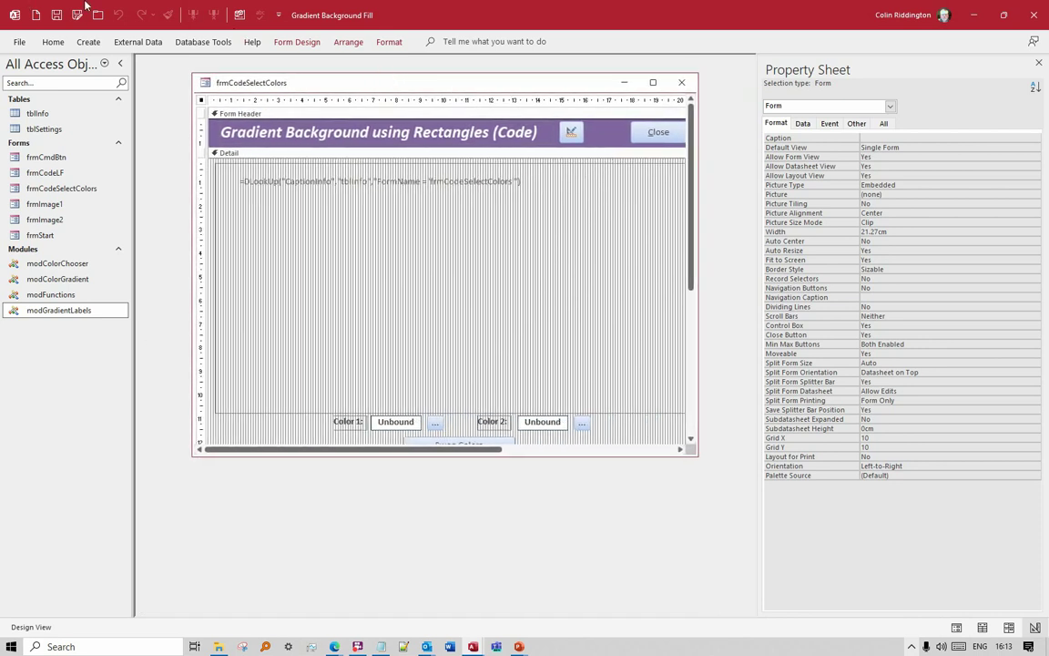
pyautogui.click(52, 41)
pyautogui.click(26, 71)
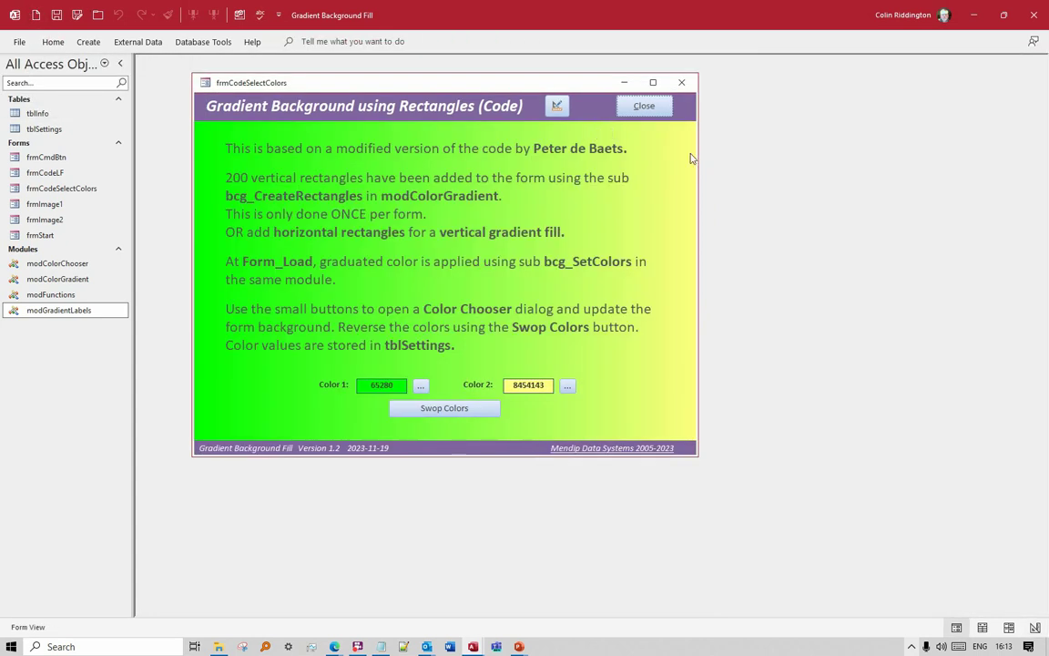
pyautogui.moveTo(696, 155)
pyautogui.mouseDown()
pyautogui.moveTo(753, 165)
pyautogui.moveTo(695, 174)
pyautogui.mouseUp()
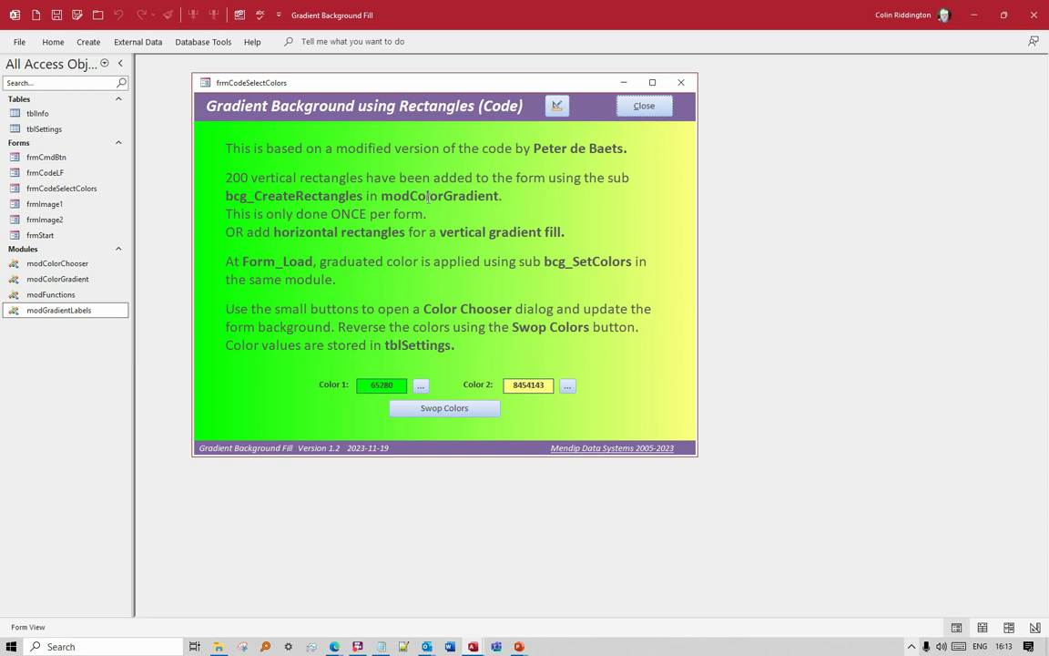
# Swop the two gradient colors of frmCodeSelectColors and swop them back.
pyautogui.click(435, 409)
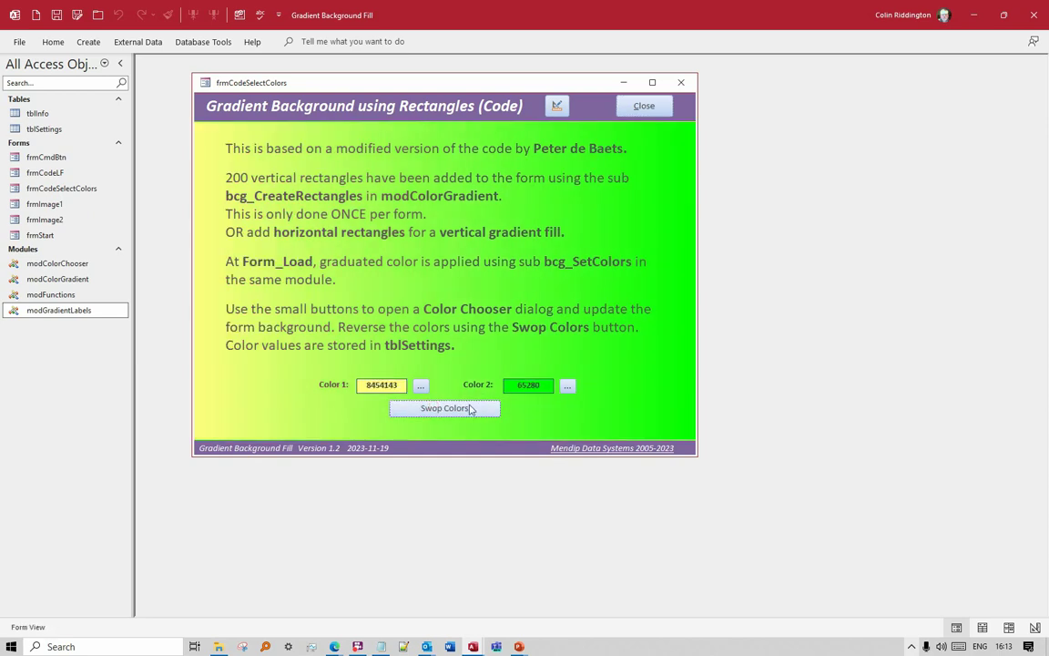
pyautogui.click(424, 408)
# Set Color 2 to red (255, 0, 0) and swop the two gradient colors.
pyautogui.click(566, 386)
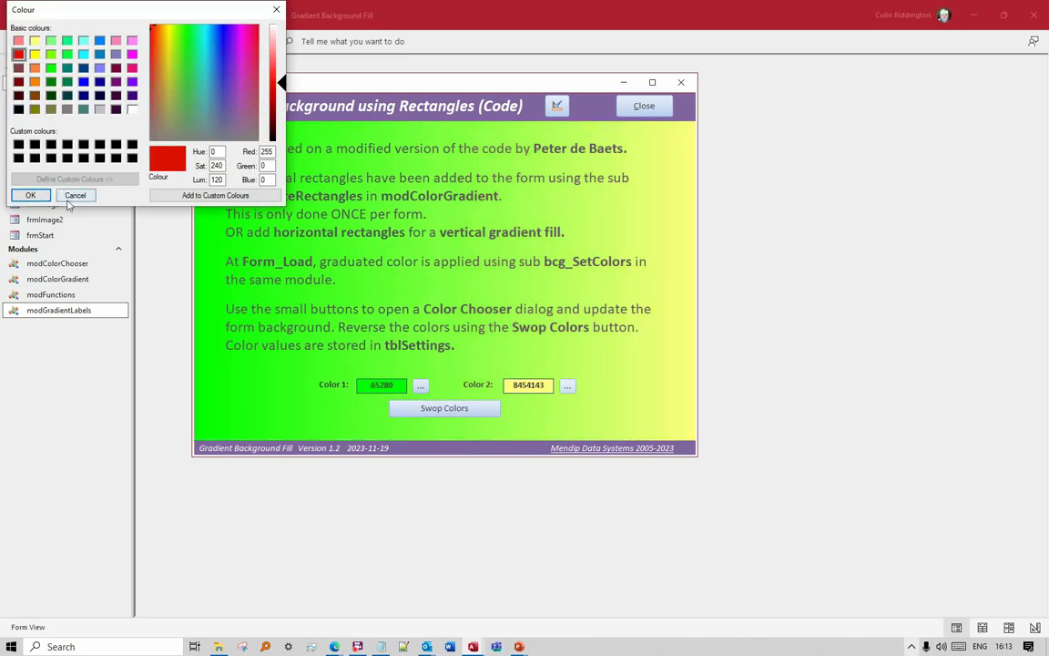
pyautogui.click(30, 195)
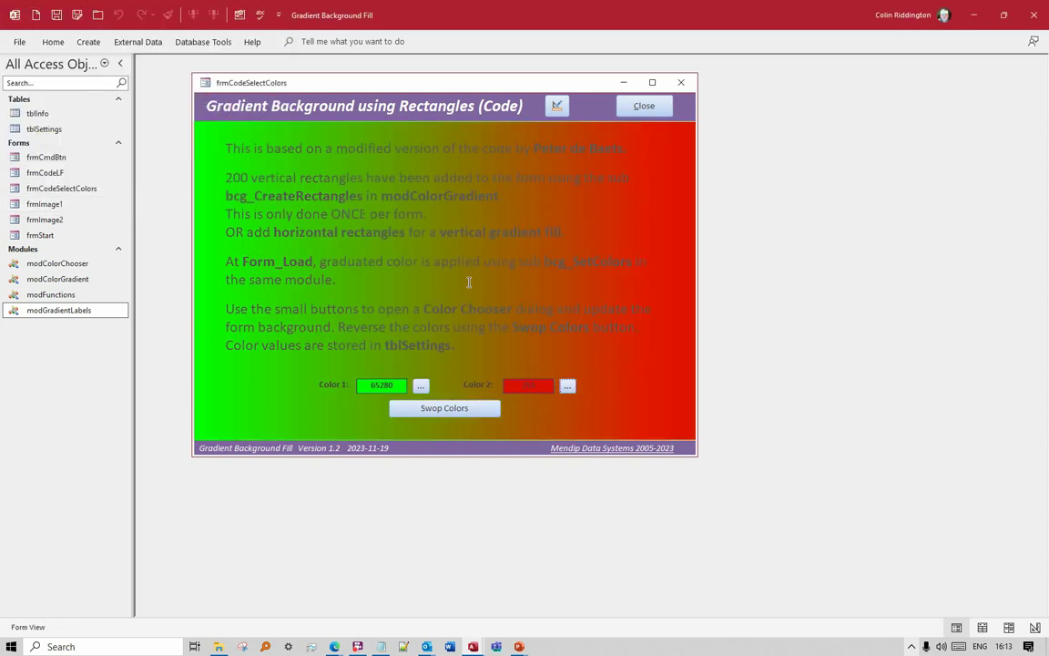
pyautogui.press('Return')
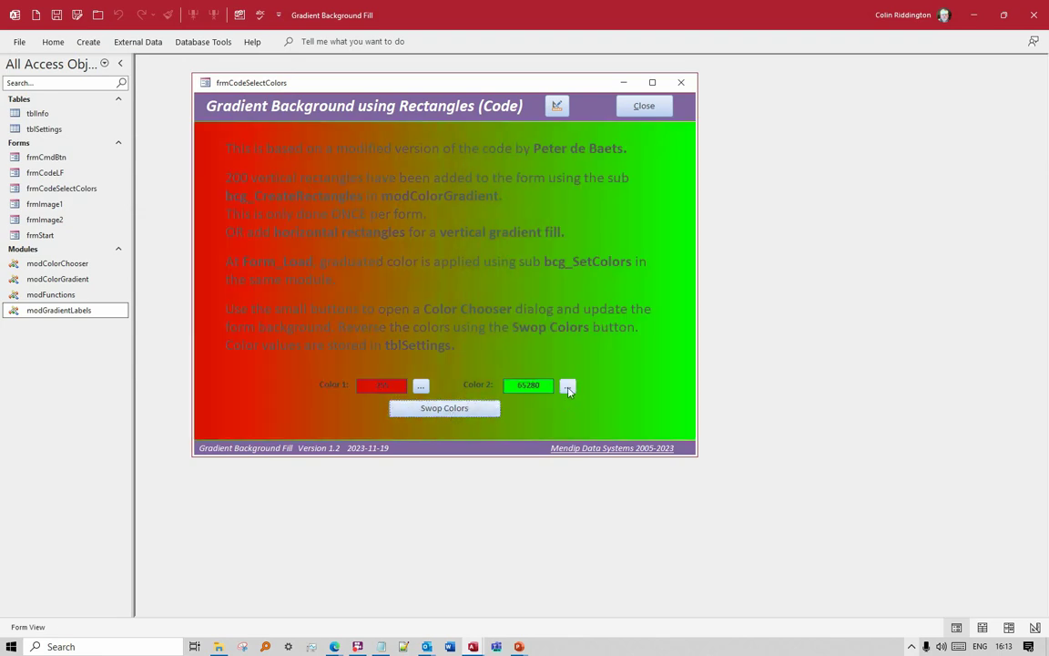
# Set Color 1 of the gradient to the light red basic colour (255, 128, 128).
pyautogui.click(420, 386)
pyautogui.click(18, 40)
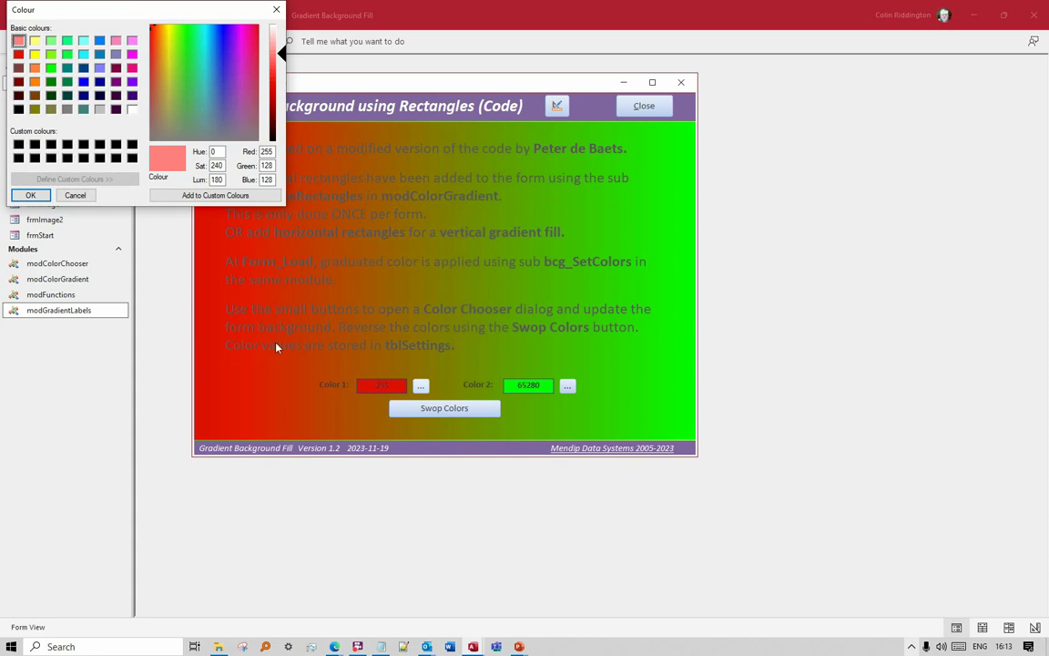
pyautogui.click(30, 195)
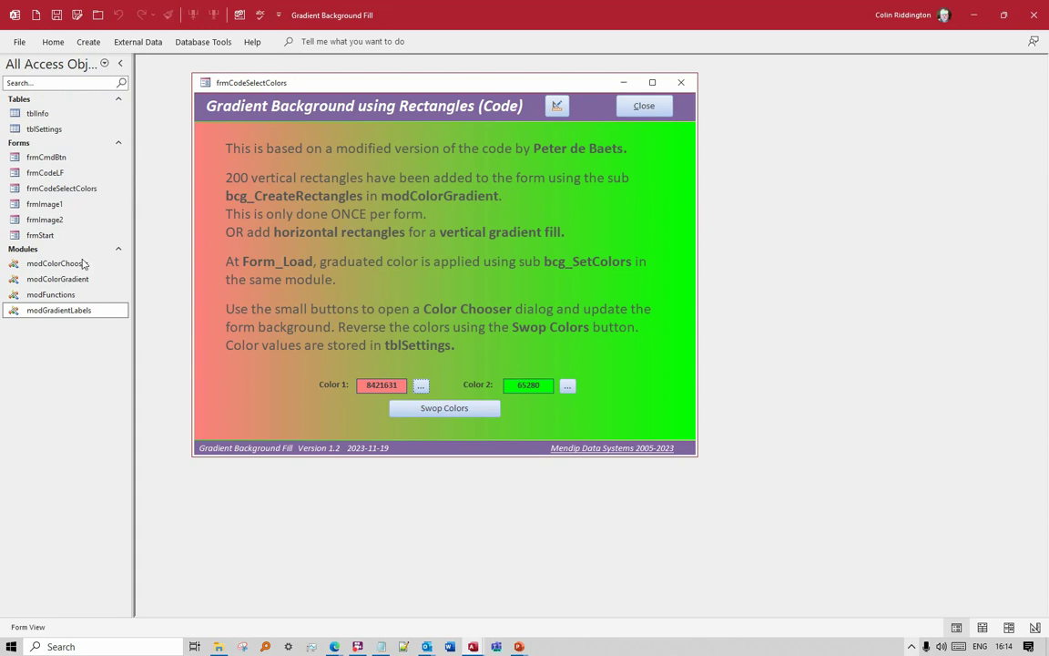
# Open the modColorGradient module, enlarge the code editor window, and examine the header comments, color constants and Examples sub.
pyautogui.doubleClick(57, 278)
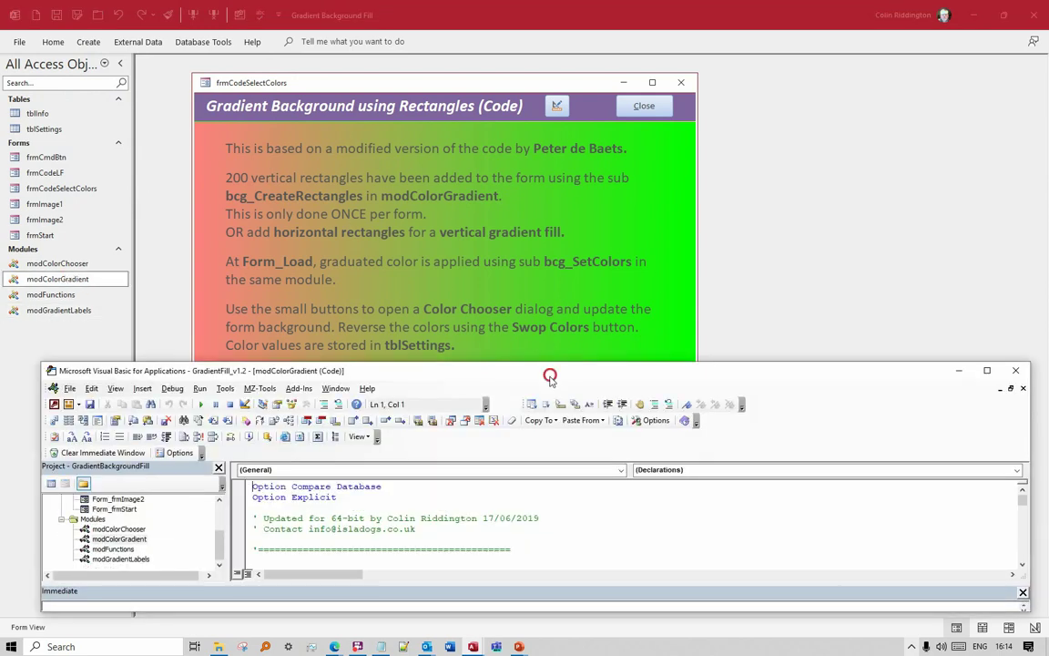
pyautogui.moveTo(547, 372); pyautogui.dragTo(544, 137)
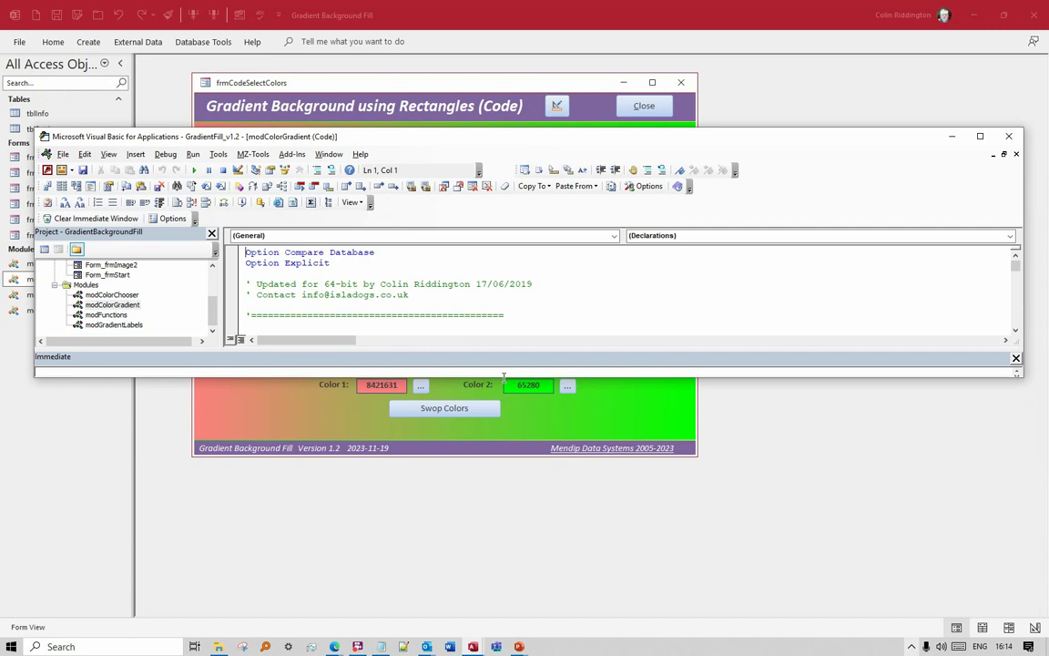
pyautogui.moveTo(504, 376); pyautogui.dragTo(516, 615)
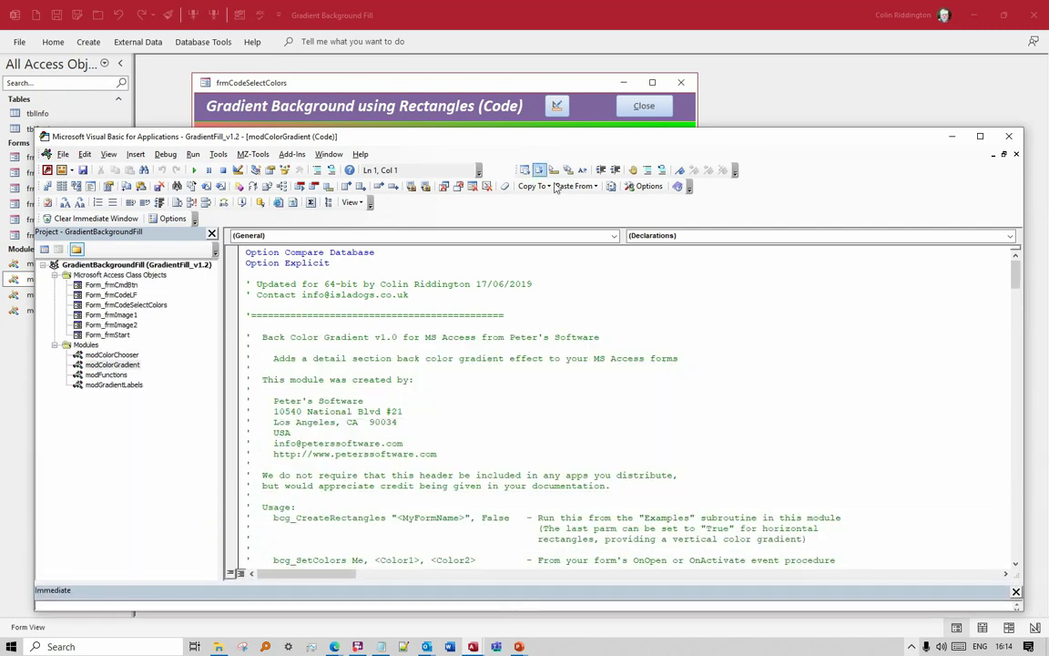
pyautogui.scroll(-8, 554, 333)
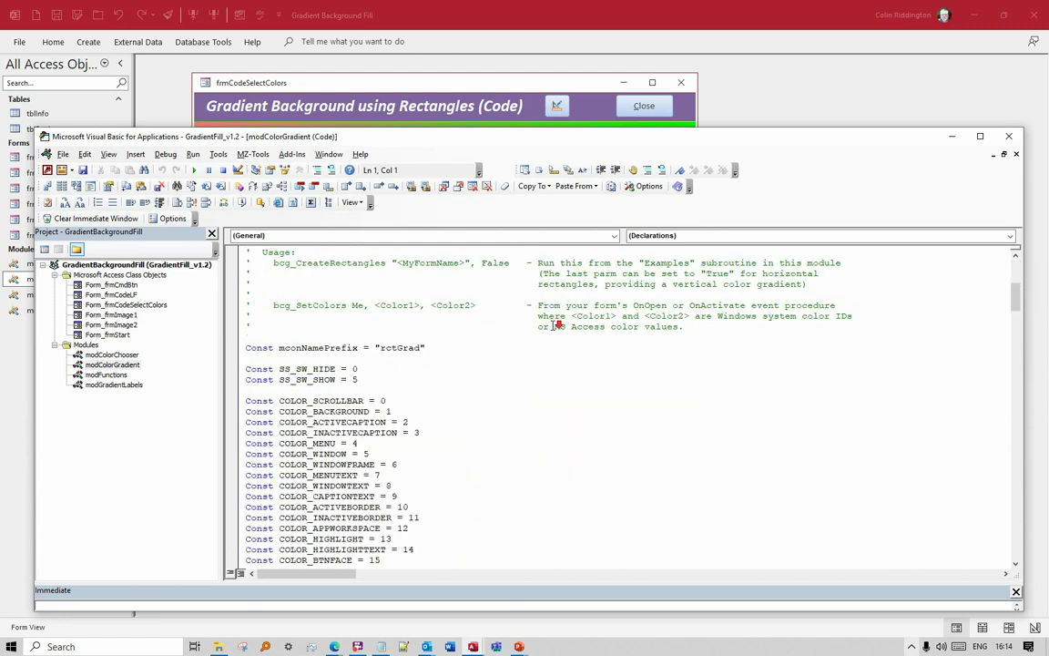
pyautogui.scroll(-11, 555, 325)
pyautogui.scroll(4, 557, 315)
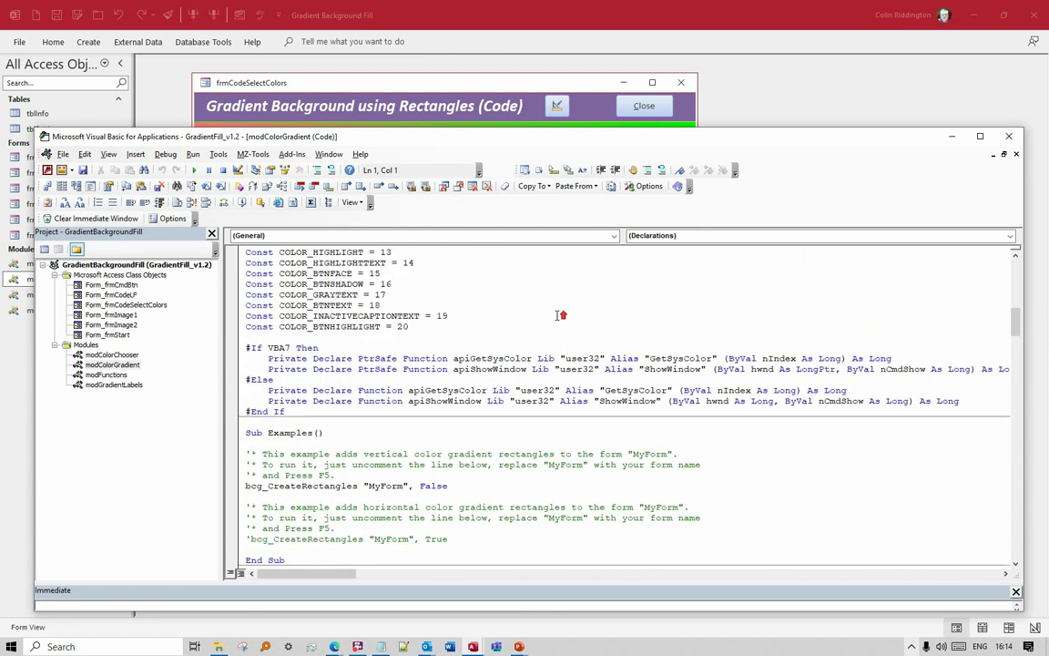
pyautogui.scroll(-10, 559, 309)
pyautogui.scroll(-10, 558, 313)
# Go to the bcg_CreateRectangles procedure in modColorGradient and read through its code.
pyautogui.click(820, 235)
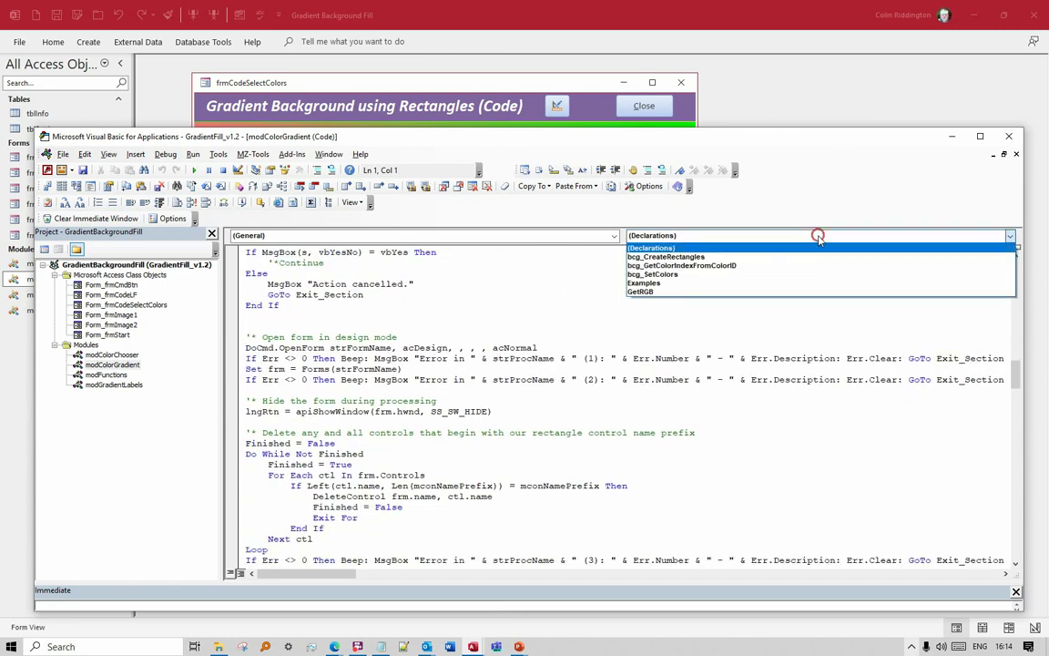
pyautogui.click(693, 254)
pyautogui.scroll(-1, 463, 314)
pyautogui.scroll(2, 465, 305)
pyautogui.scroll(-20, 463, 304)
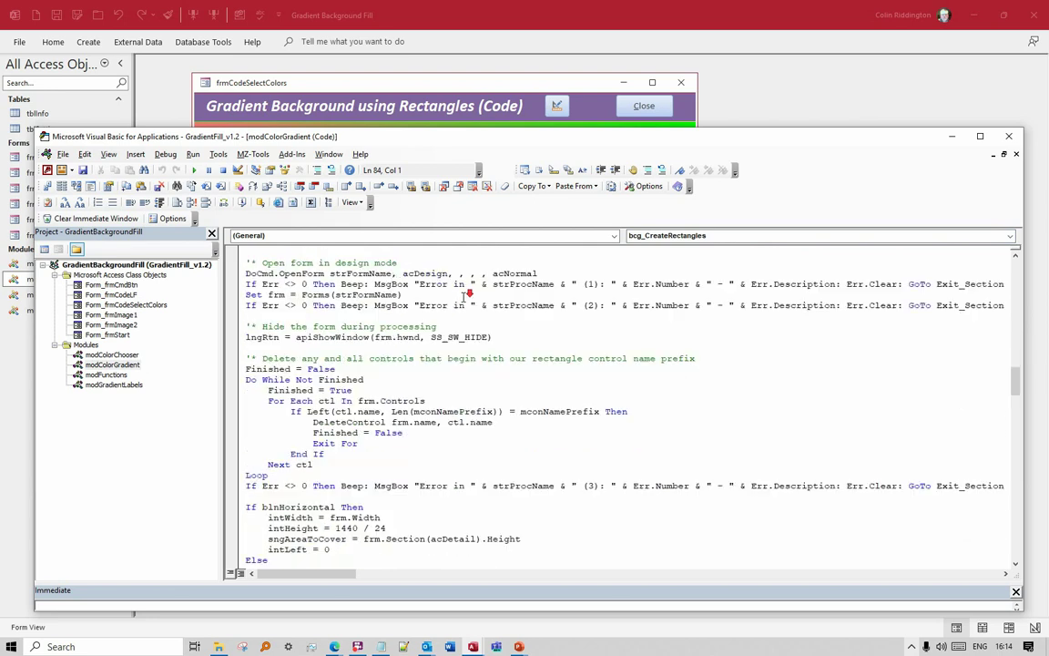
pyautogui.scroll(-7, 463, 297)
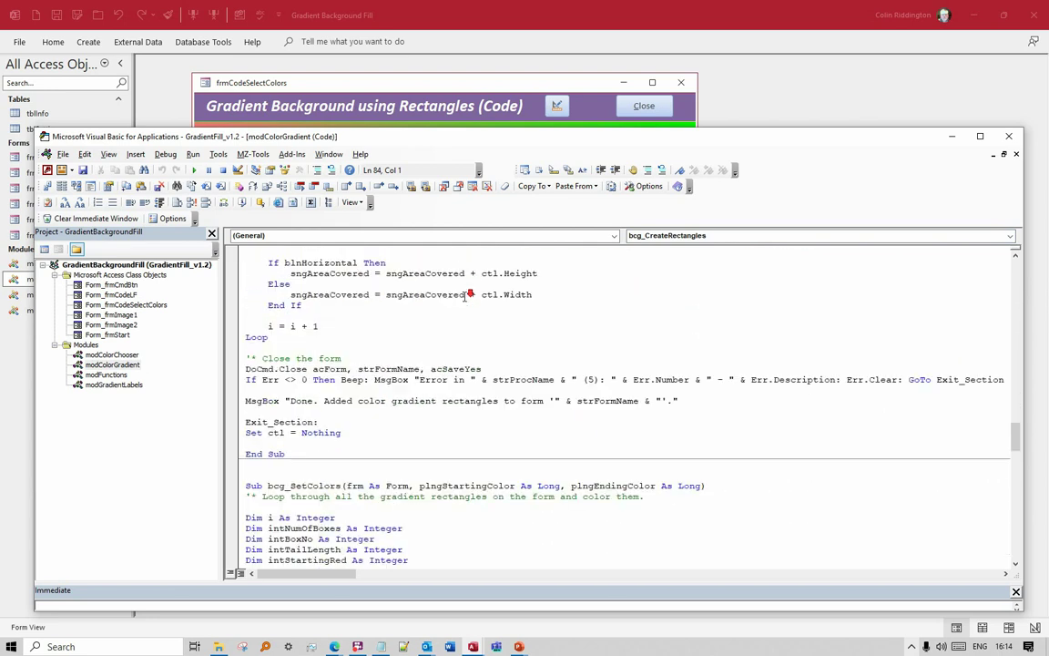
# Go to the bcg_SetColors procedure, read how it colors the gradient rectangles, and close the code editor.
pyautogui.moveTo(524, 139); pyautogui.dragTo(524, 192)
pyautogui.click(866, 288)
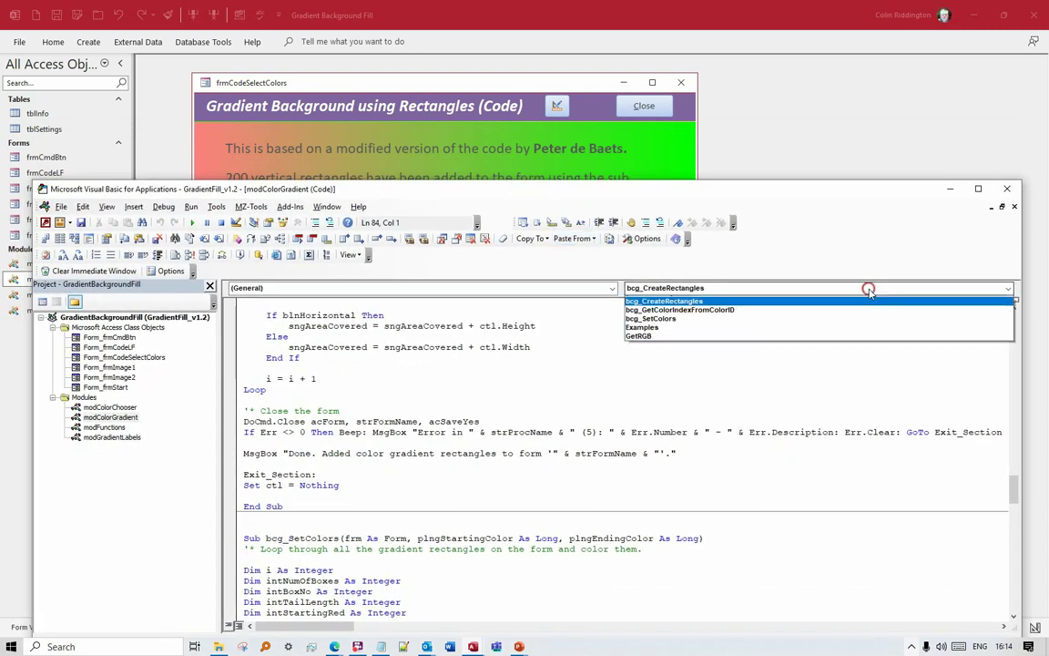
pyautogui.click(651, 327)
pyautogui.scroll(-7, 628, 381)
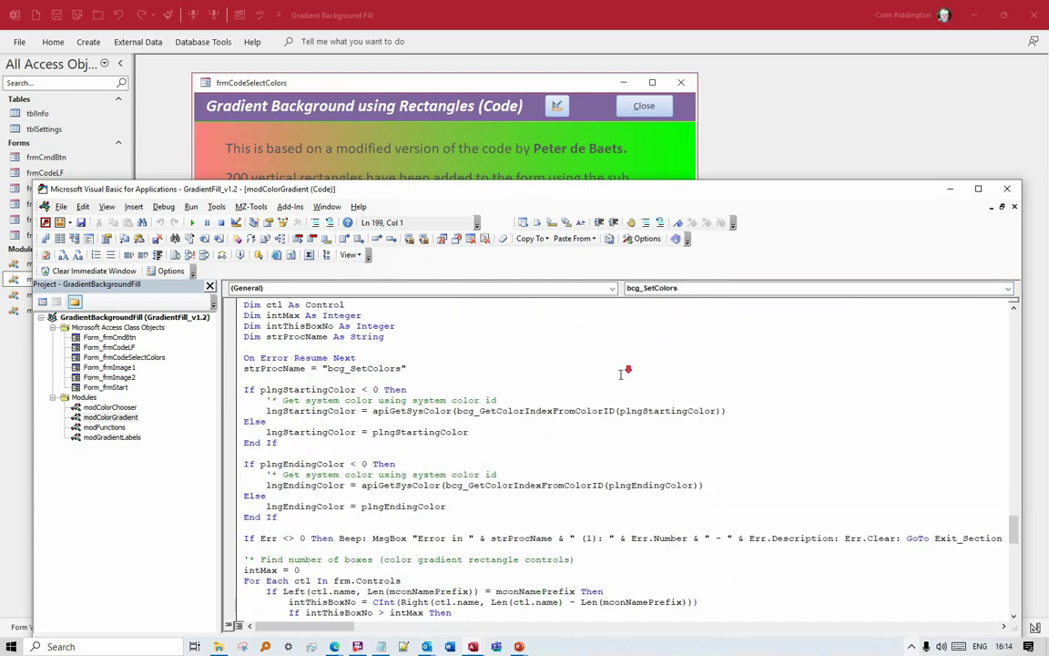
pyautogui.scroll(-20, 623, 373)
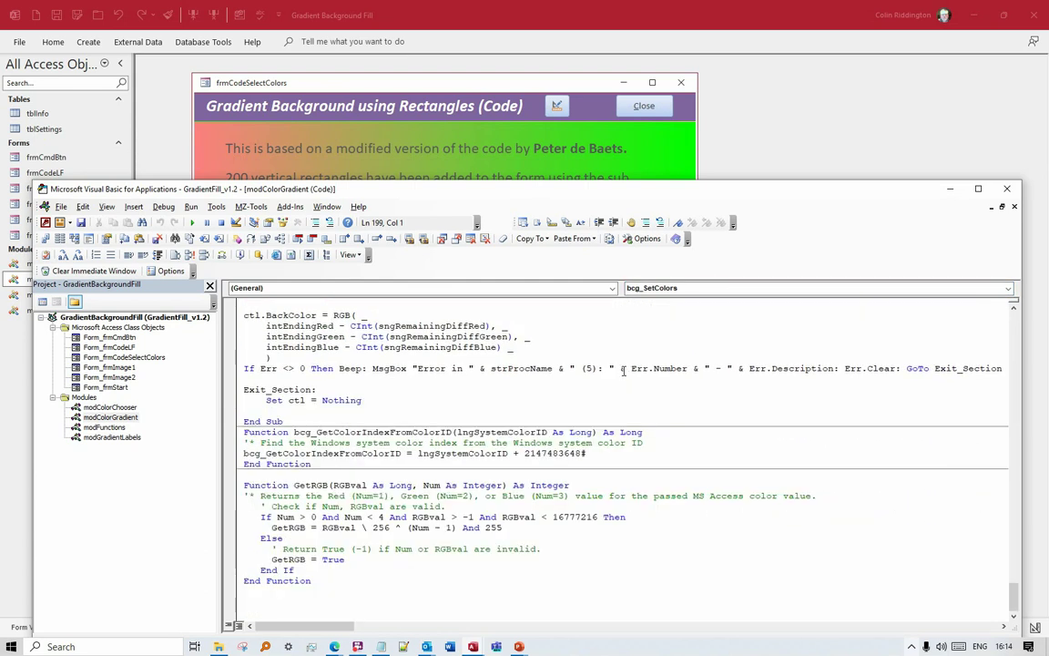
pyautogui.scroll(8, 624, 369)
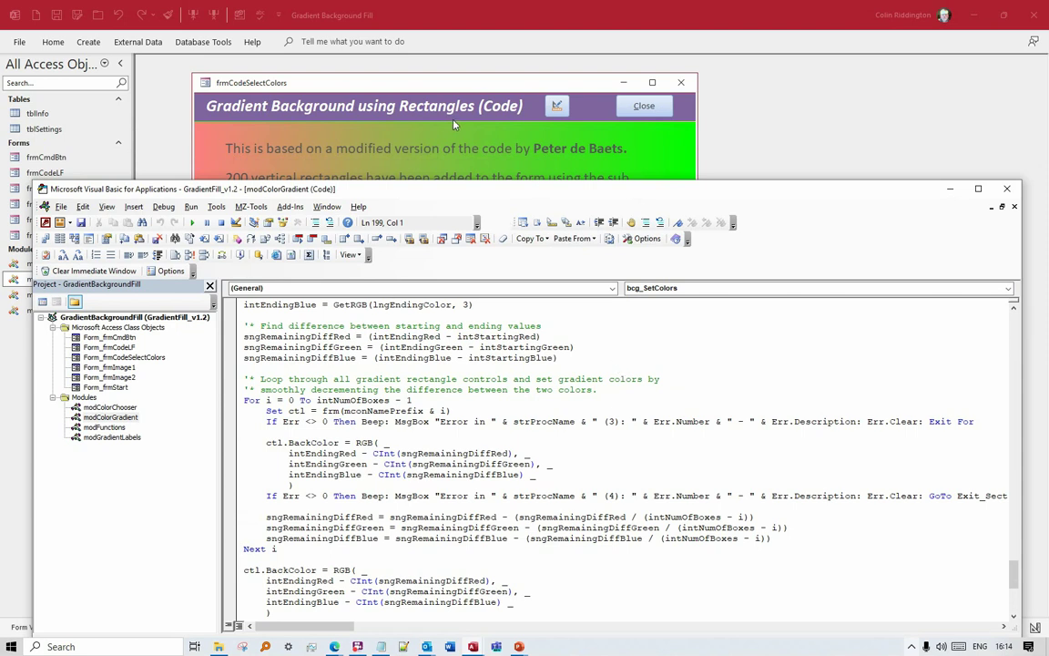
pyautogui.click(1006, 188)
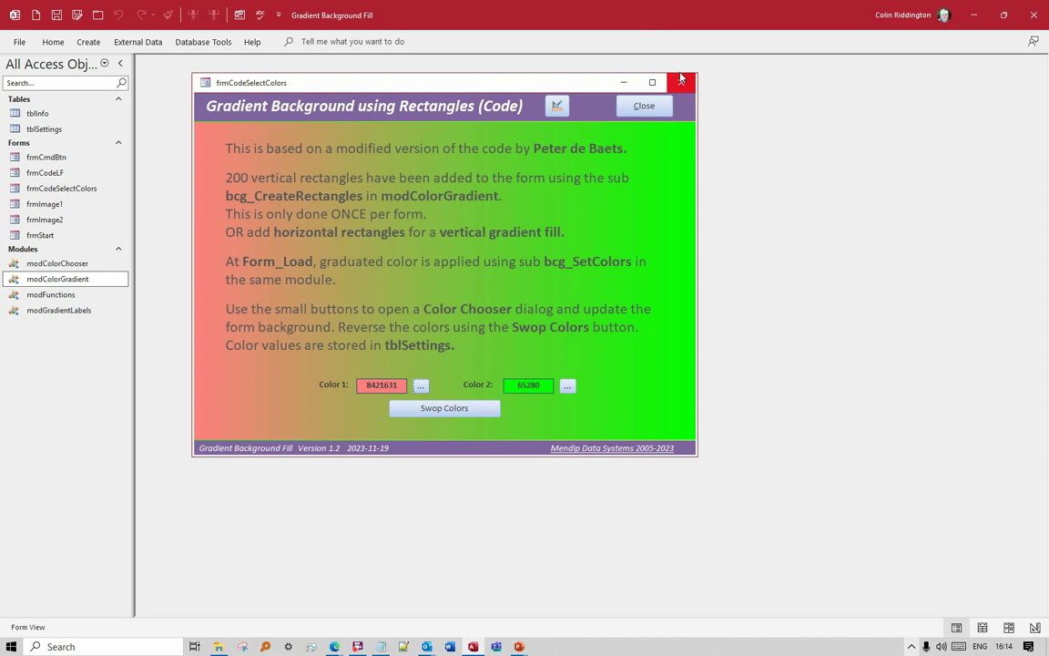
# Close frmCodeSelectColors and open Form 2A - Horizontal Gradient from the start form.
pyautogui.click(645, 110)
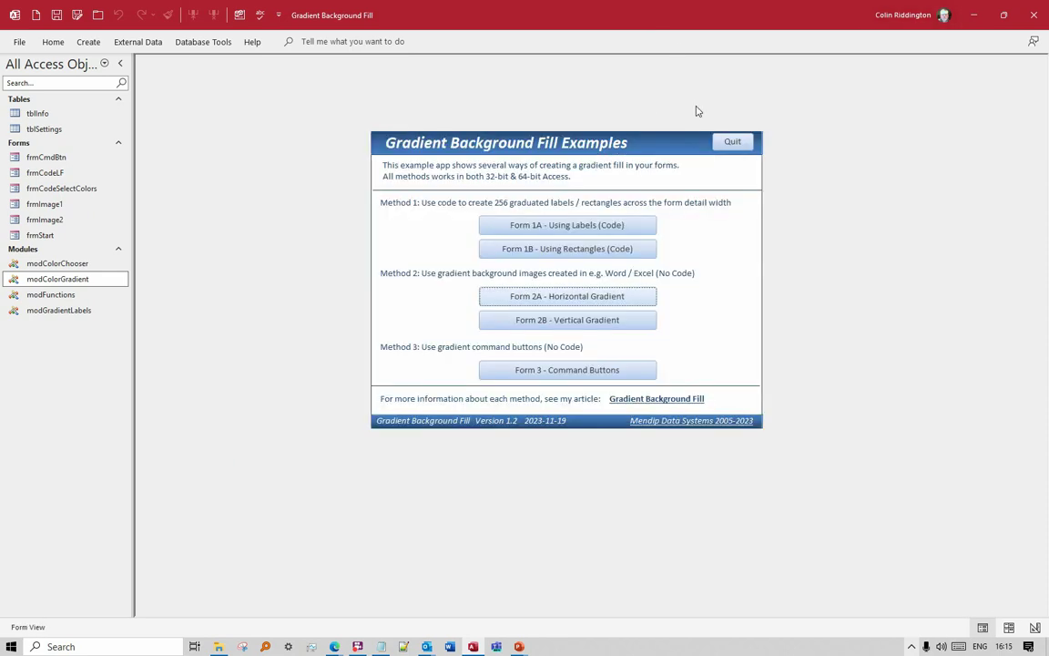
pyautogui.press('Tab')
pyautogui.click(615, 296)
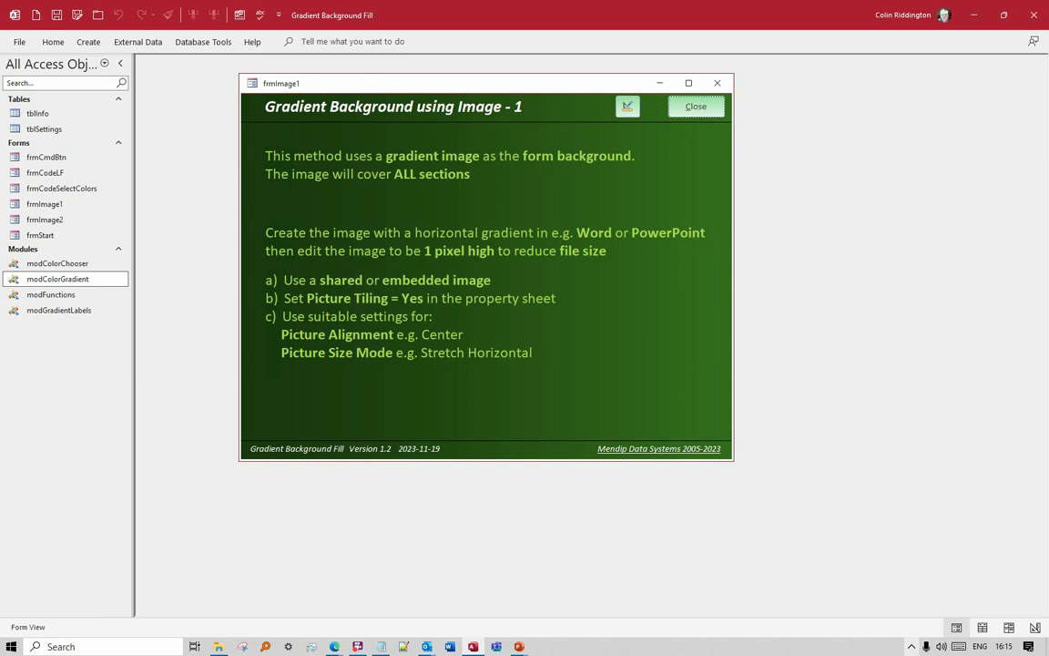
# In File Explorer, examine the gradient PNG files of the GradientFill Images folder as extra large icons, and close the folder window.
pyautogui.press('super+e')
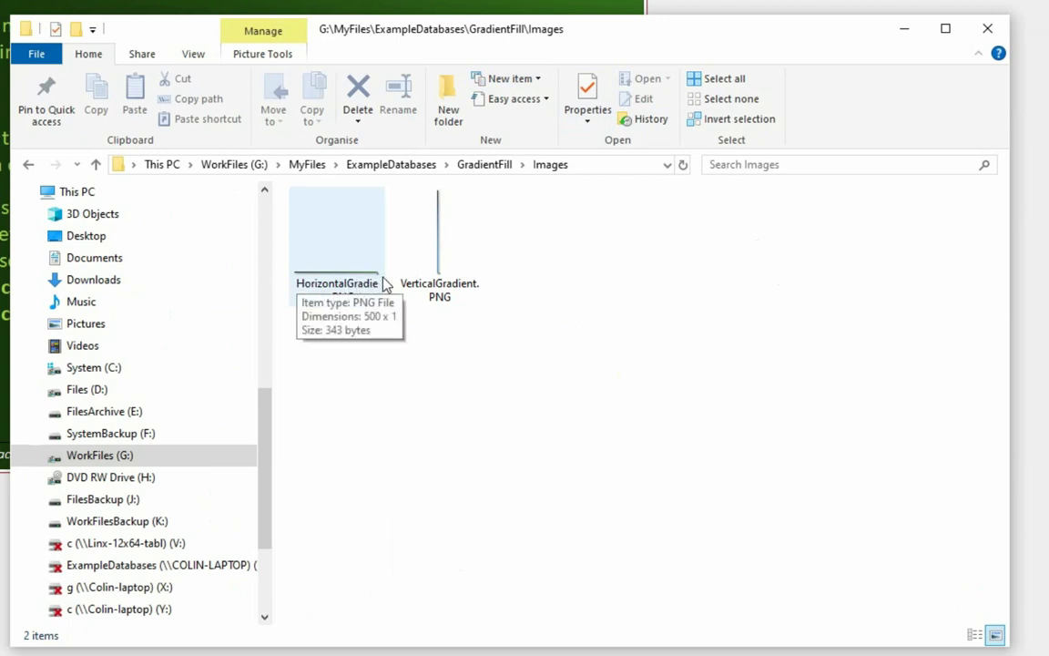
pyautogui.click(301, 283)
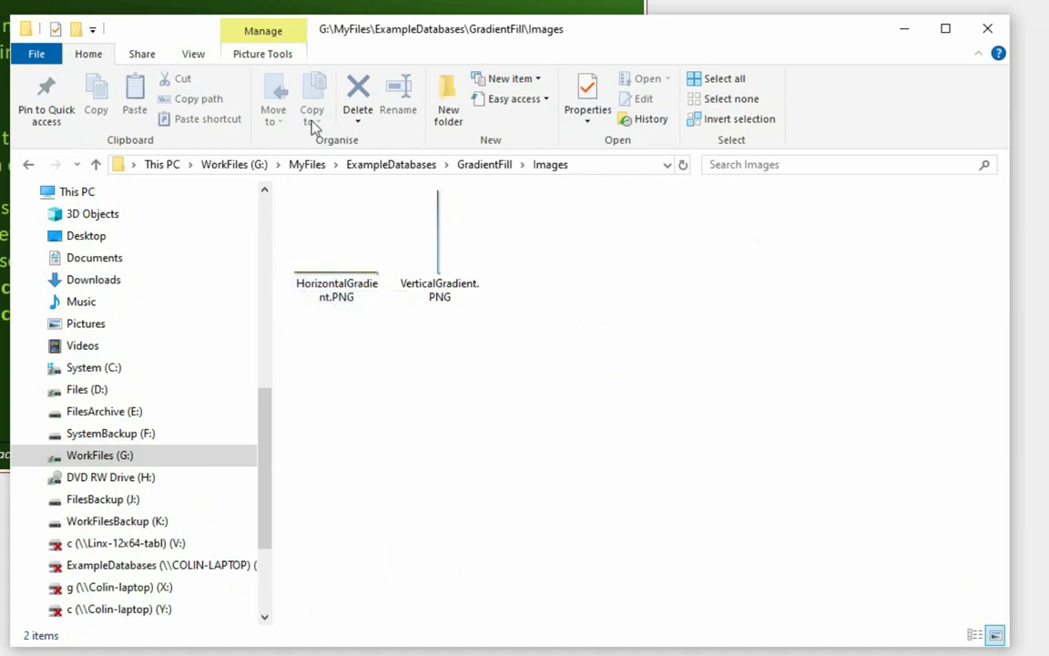
pyautogui.click(203, 57)
pyautogui.click(188, 80)
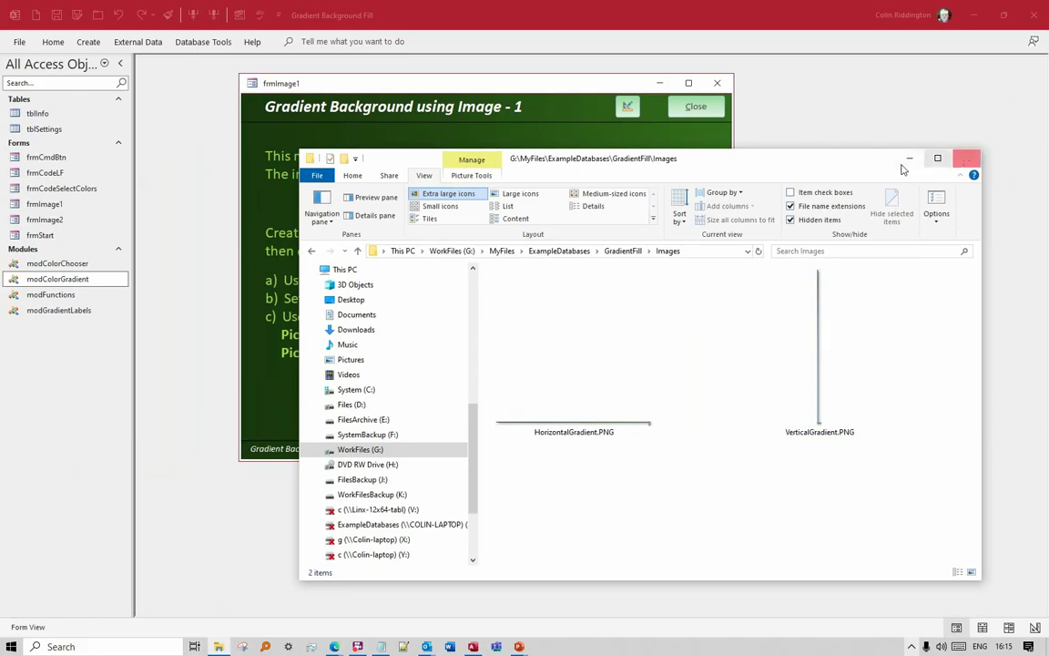
pyautogui.click(966, 157)
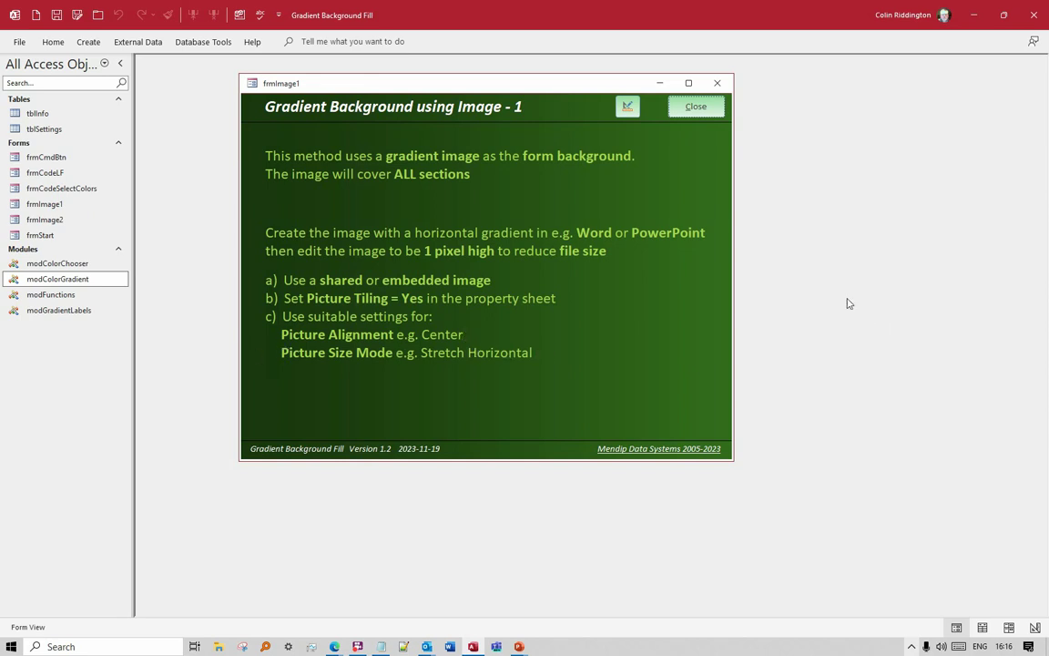
# Test the stretching of the frmImage1 background by making the form wider, taller and smaller again, and close the form.
pyautogui.moveTo(733, 313); pyautogui.dragTo(872, 311)
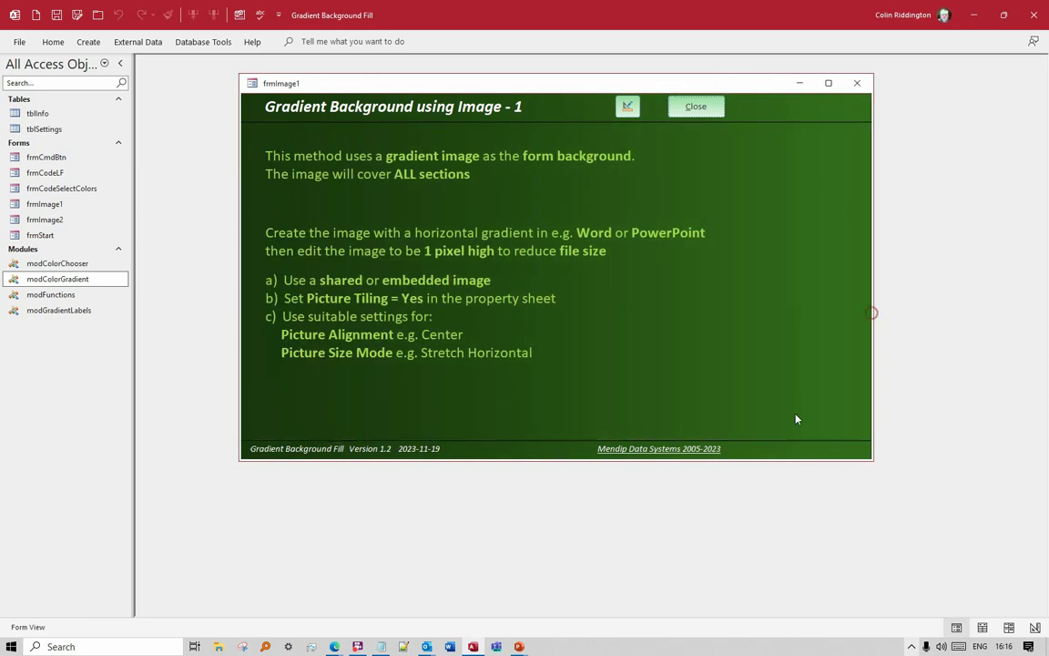
pyautogui.moveTo(759, 459); pyautogui.dragTo(779, 577)
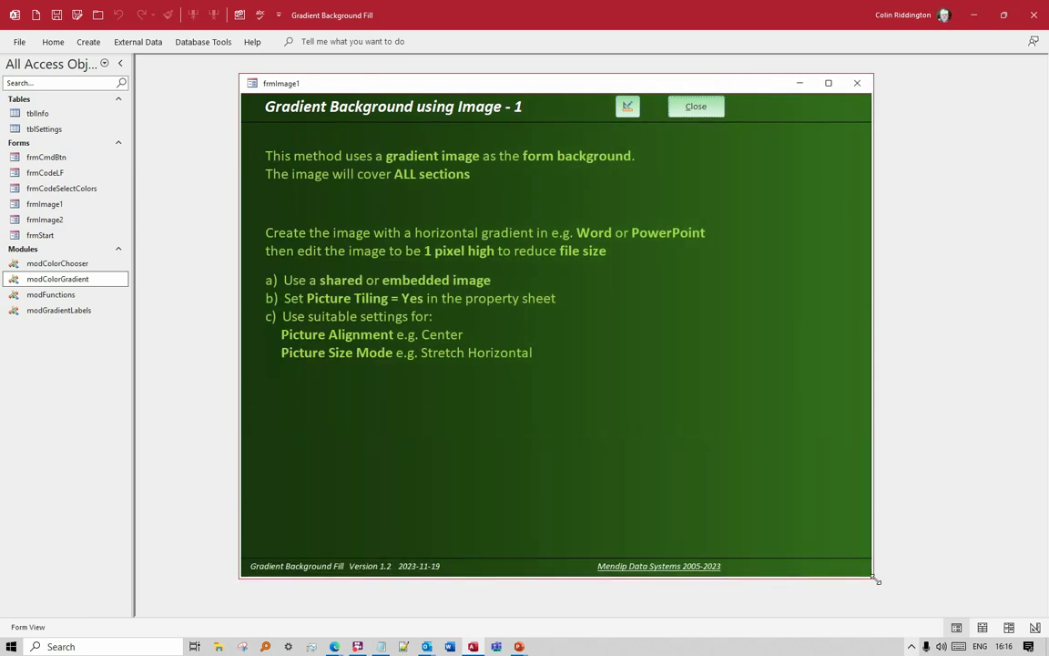
pyautogui.moveTo(874, 579); pyautogui.dragTo(755, 427)
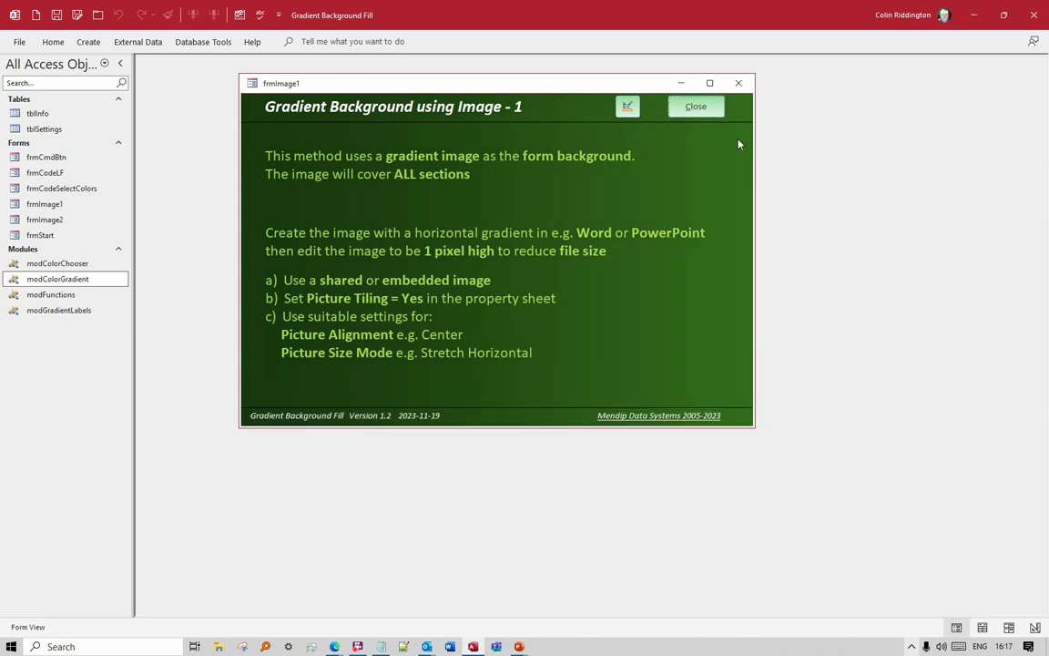
pyautogui.click(698, 108)
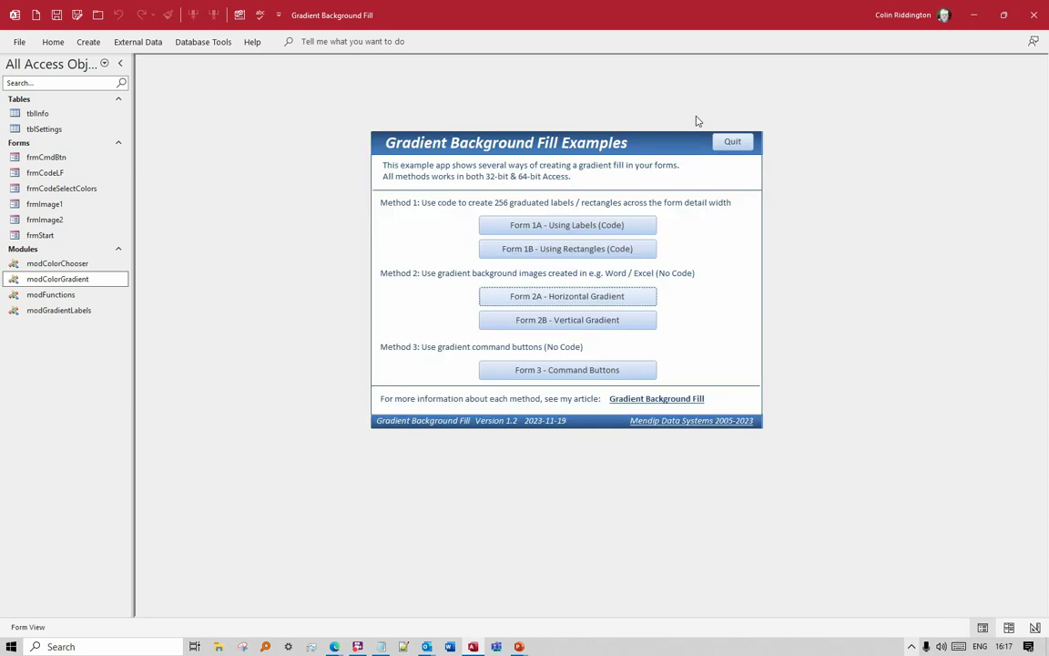
# Open Form 2B - Vertical Gradient, view the formatted CaptionInfo text stored in tblInfo, and close the table.
pyautogui.click(590, 318)
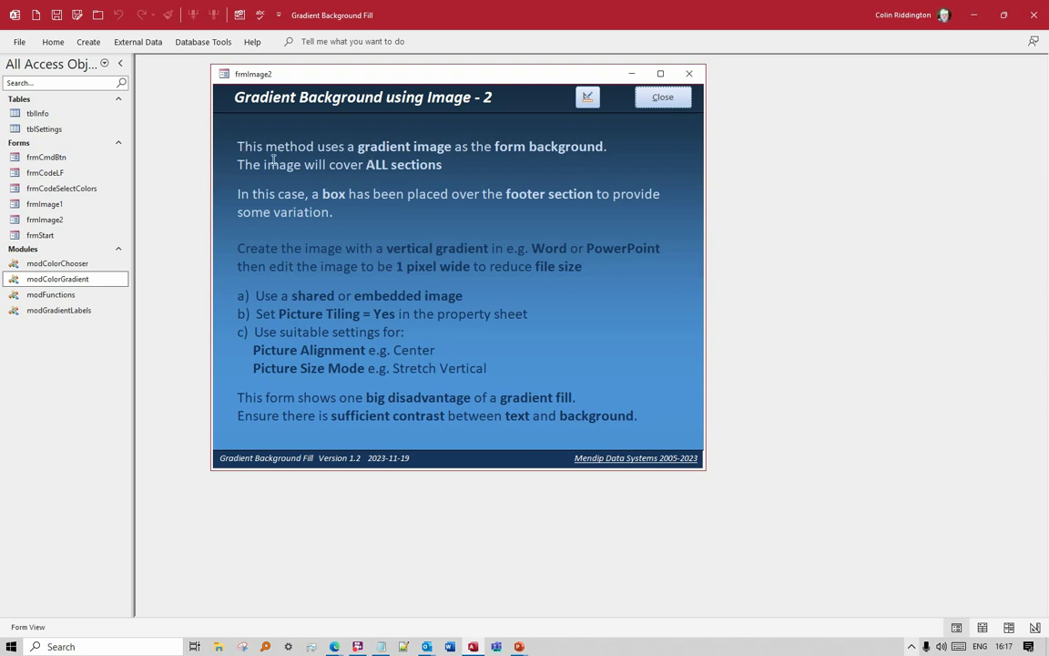
pyautogui.click(46, 114)
pyautogui.doubleClick(46, 114)
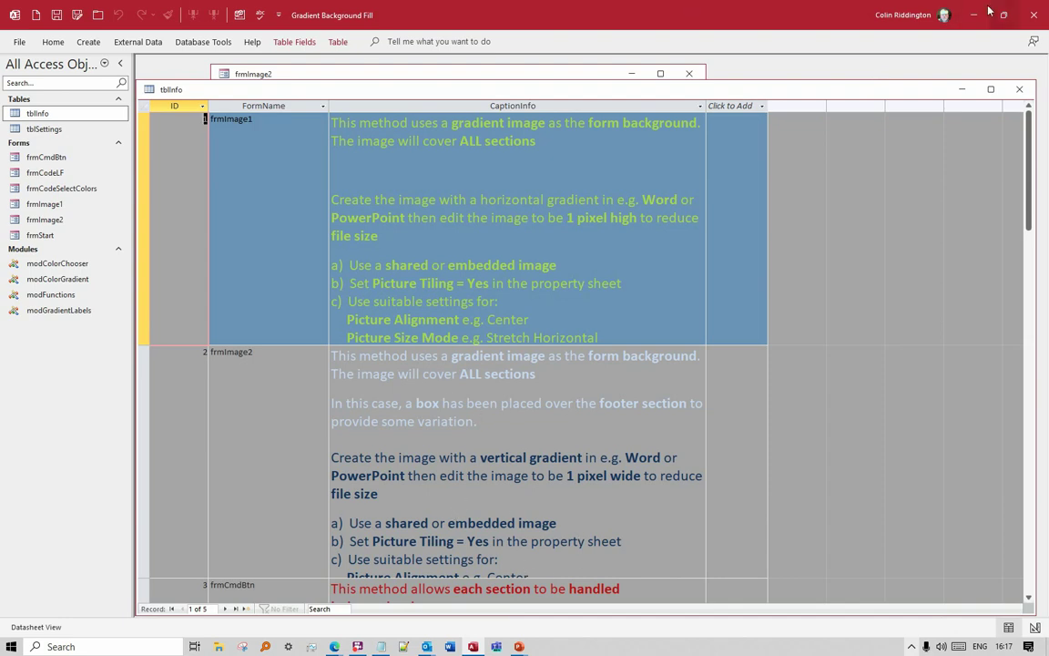
pyautogui.click(1019, 88)
# Widen frmImage2 to check its background and footer box, restore its width, and close the form.
pyautogui.moveTo(704, 139); pyautogui.dragTo(796, 159)
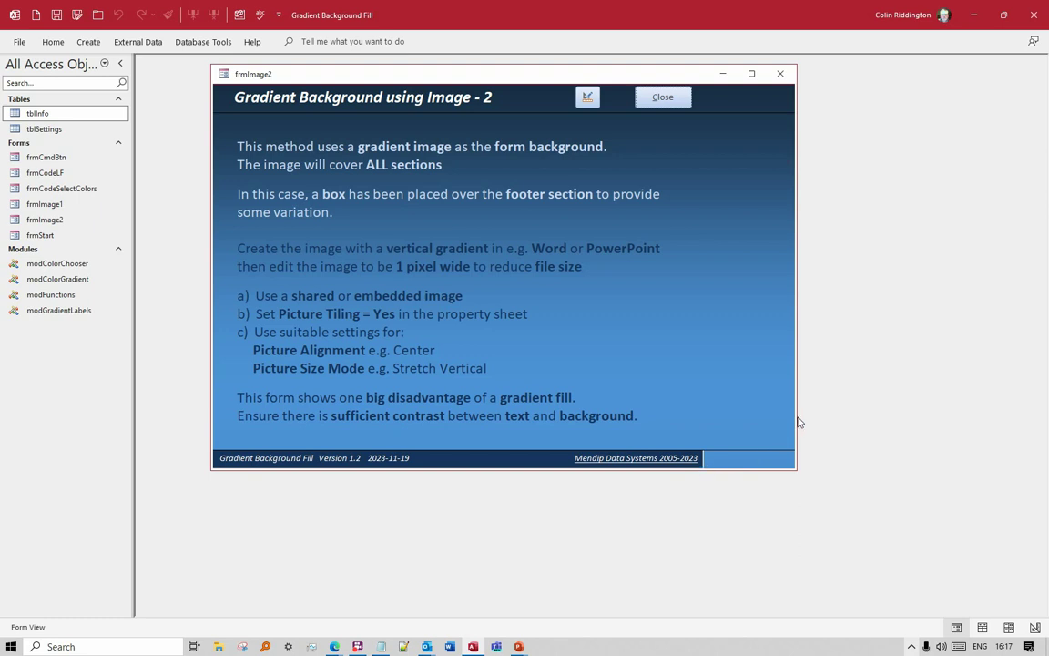
pyautogui.moveTo(795, 417); pyautogui.dragTo(705, 416)
pyautogui.click(659, 98)
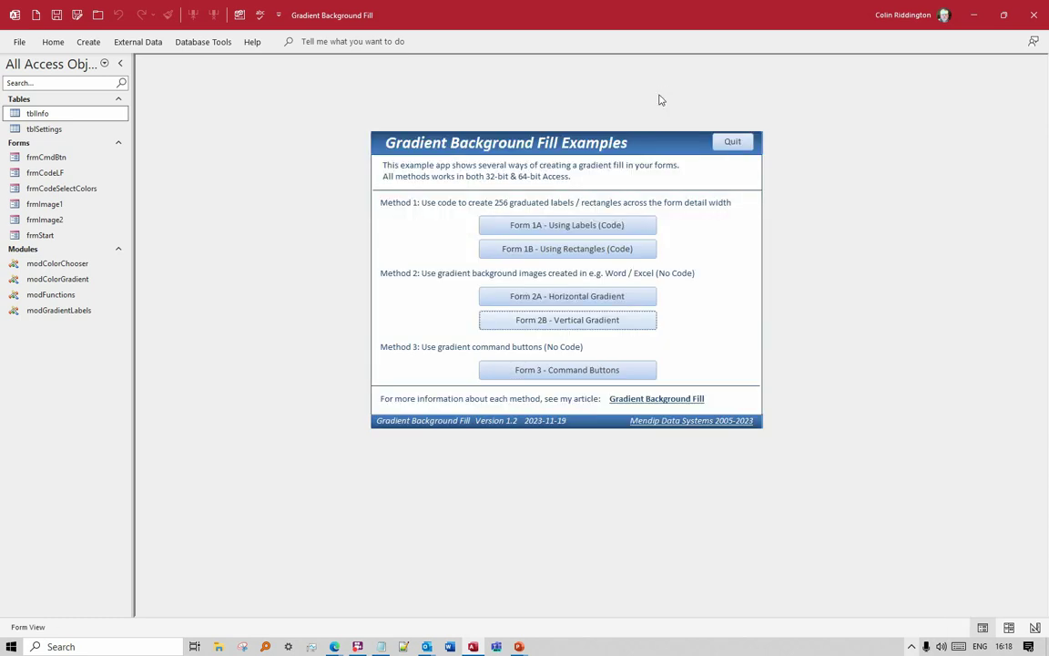
# Open Form 3 - Command Buttons in Design view and inspect the data properties of the header's background command button.
pyautogui.click(573, 371)
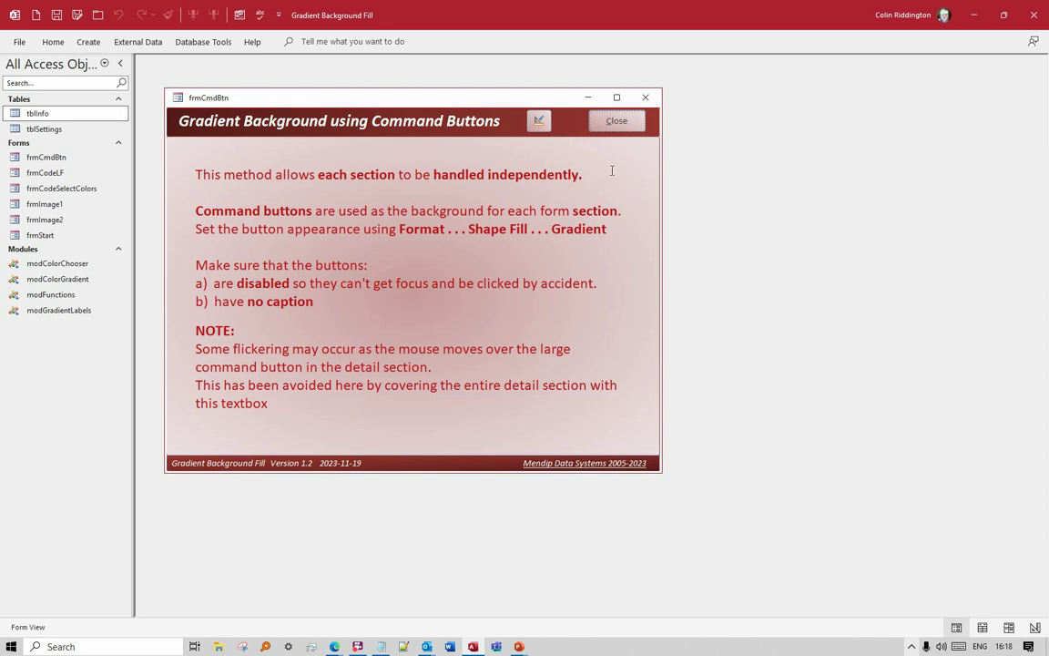
pyautogui.click(539, 121)
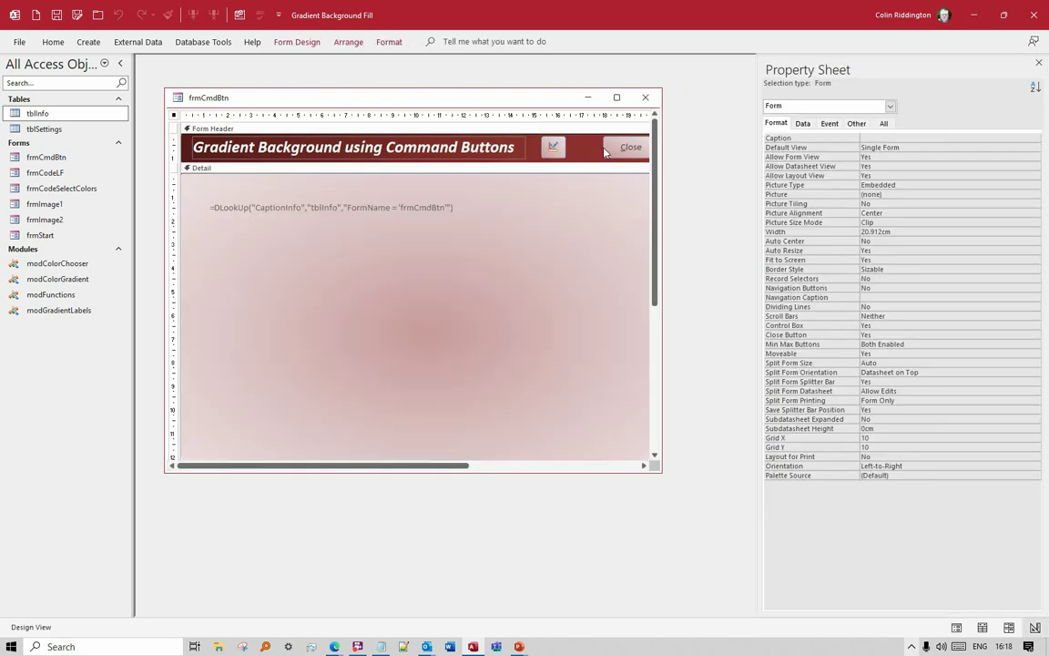
pyautogui.click(558, 149)
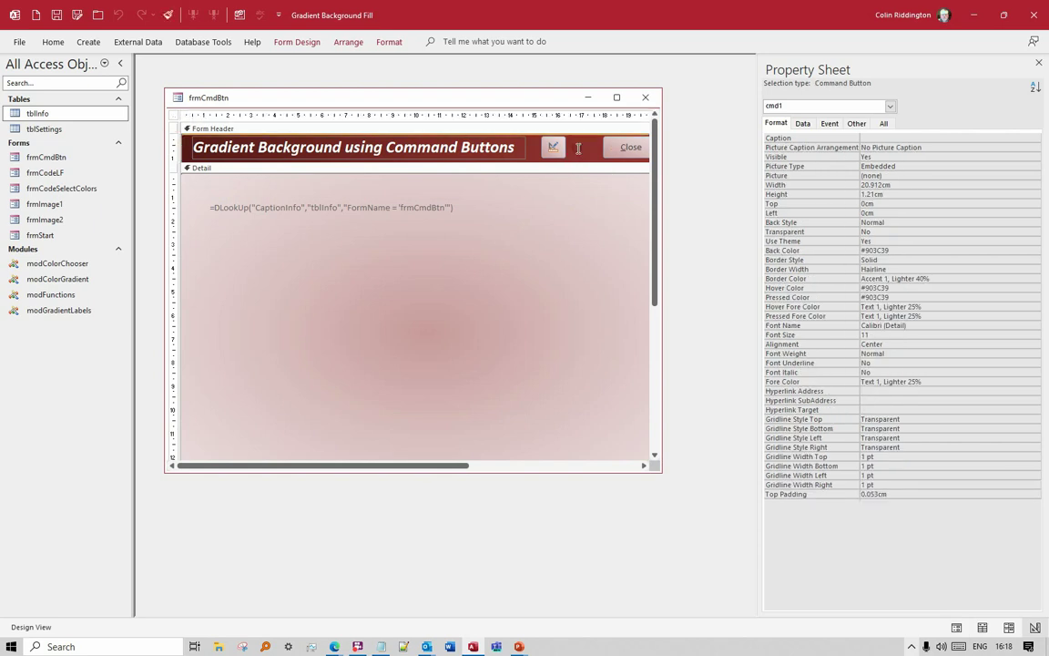
pyautogui.click(803, 123)
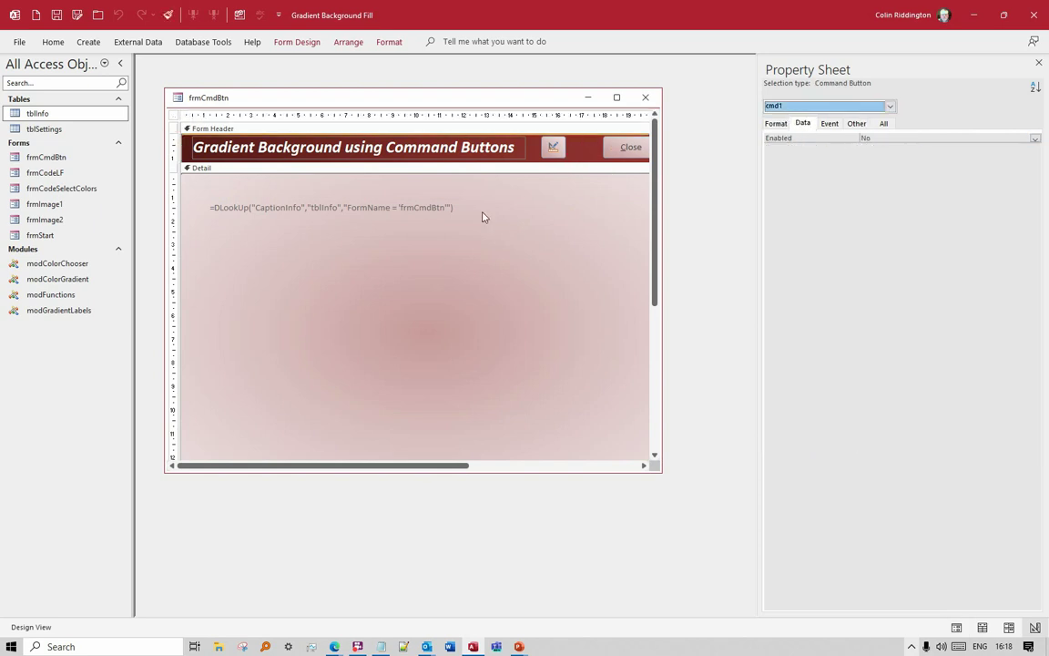
# Move the DLookUp text box down in the detail section and select the large command button behind it.
pyautogui.click(579, 191)
pyautogui.moveTo(574, 182); pyautogui.dragTo(560, 287)
pyautogui.click(516, 213)
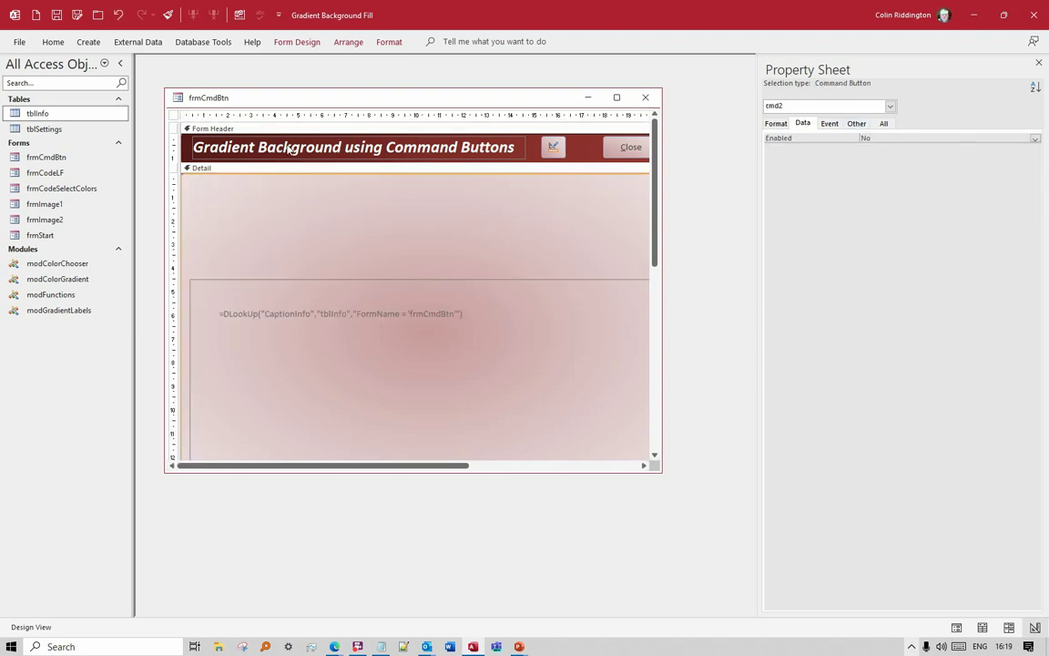
# Select the background command button in the form footer and look through its shape fill gradient variations.
pyautogui.moveTo(653, 232); pyautogui.dragTo(660, 413)
pyautogui.click(444, 351)
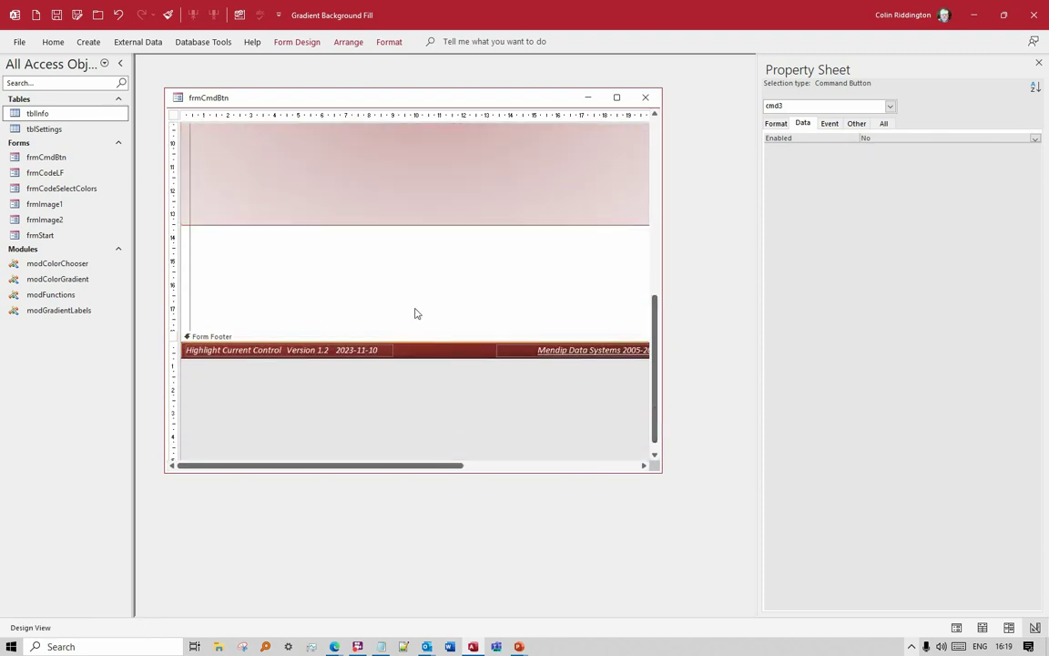
pyautogui.click(388, 42)
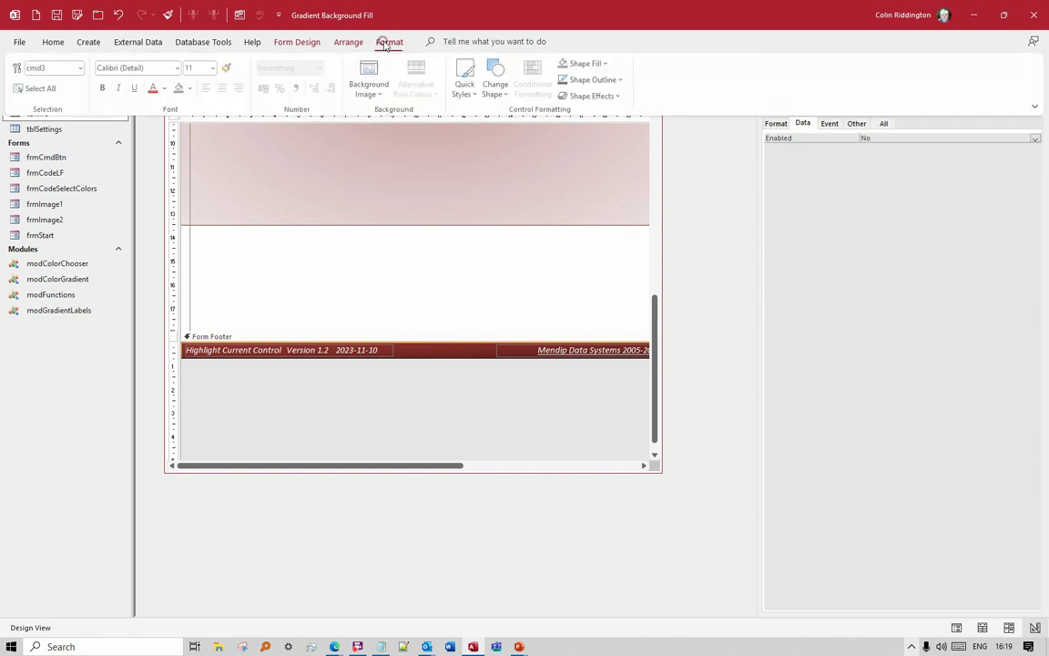
pyautogui.click(573, 63)
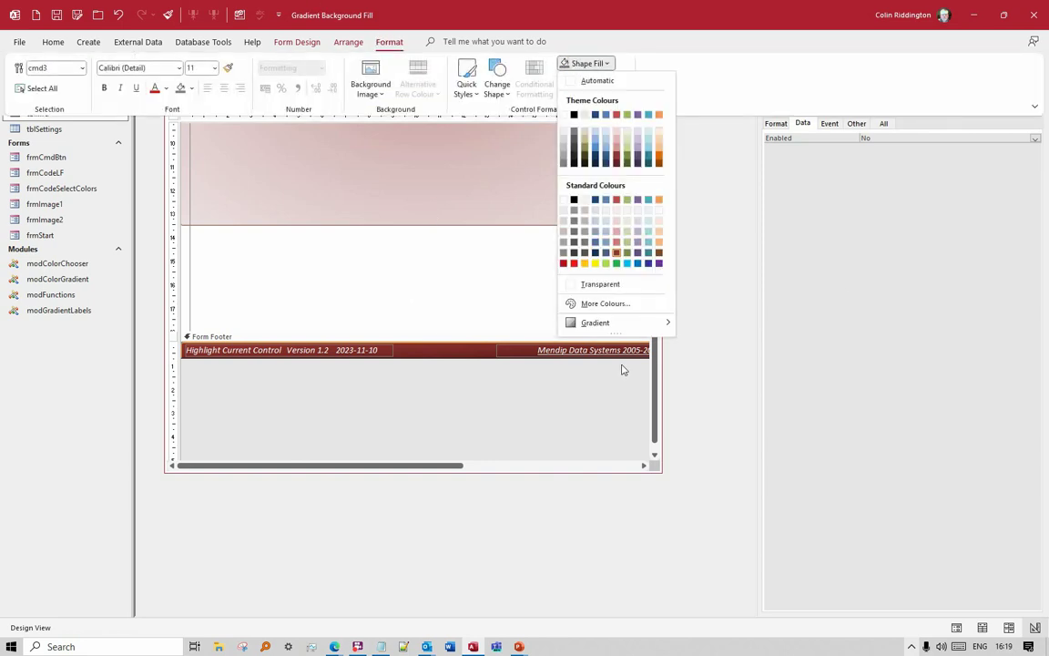
pyautogui.moveTo(588, 323)
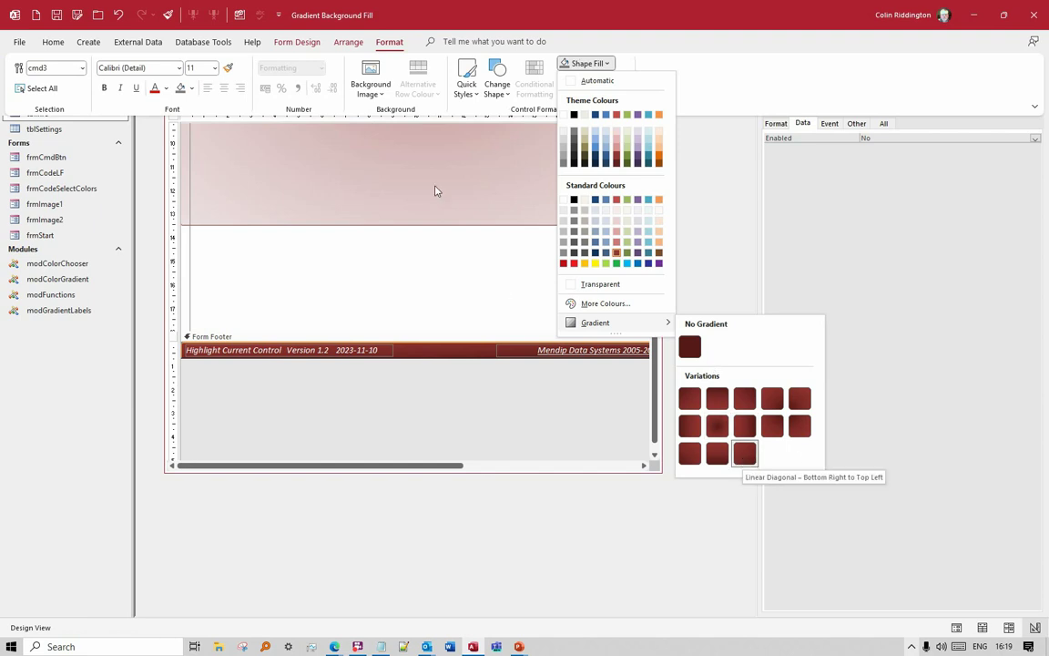
# Change the detail section's large command button fill to the first gradient variation, a diagonal fade starting at the button's top-left corner.
pyautogui.click(181, 194)
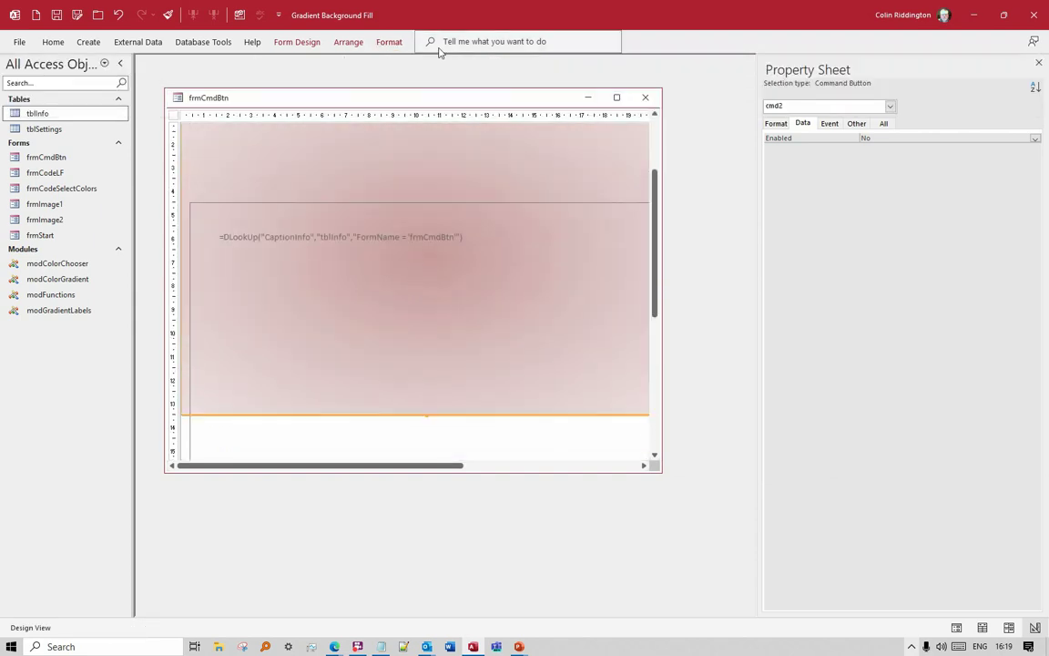
pyautogui.click(396, 41)
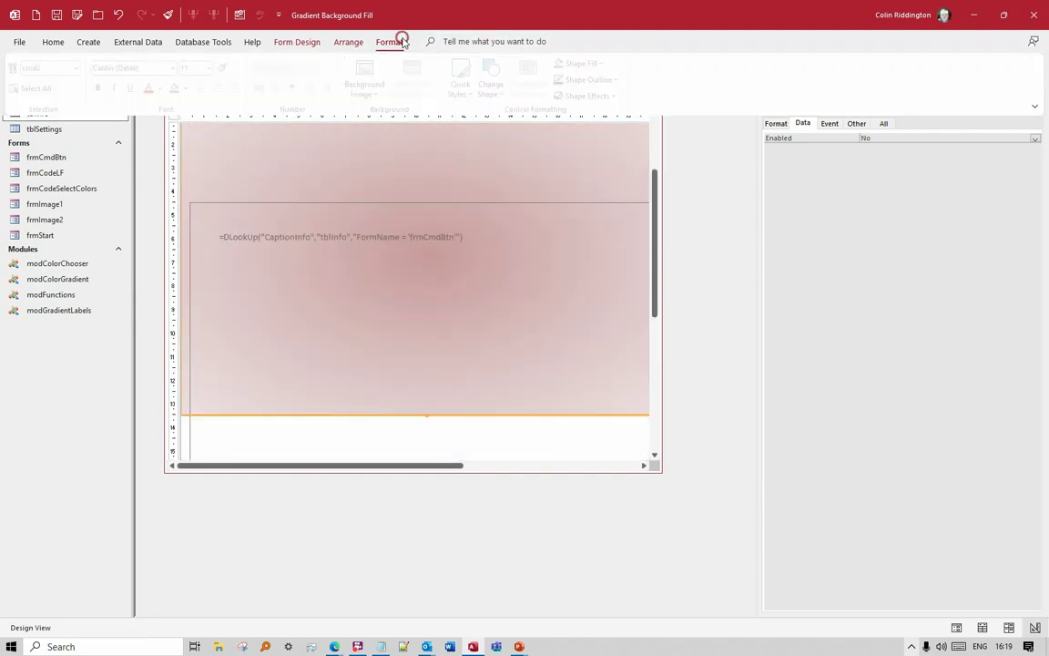
pyautogui.click(588, 63)
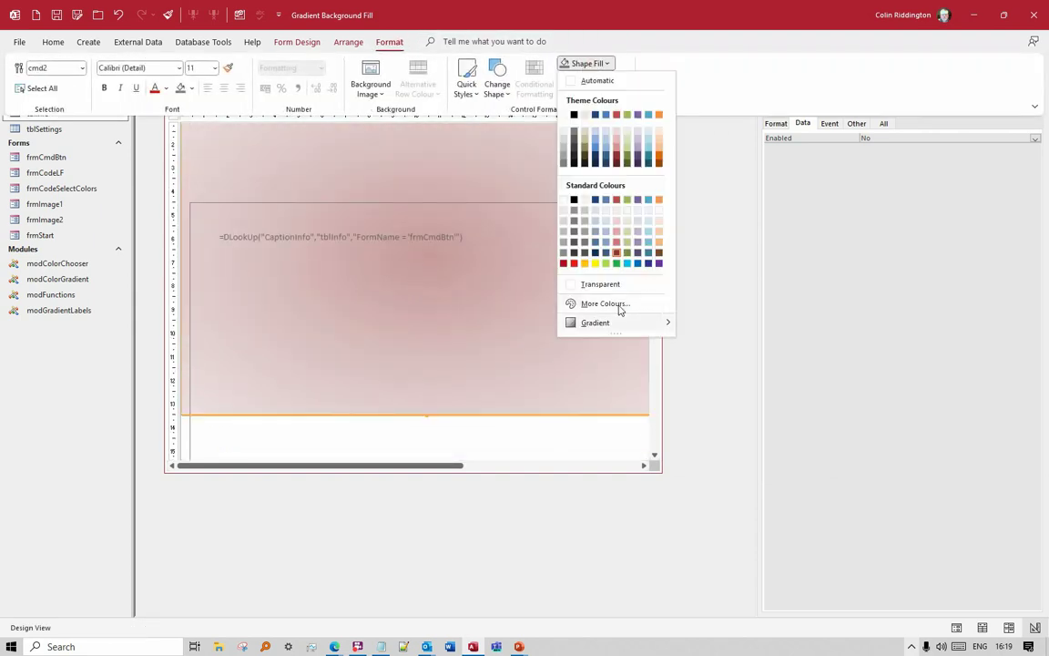
pyautogui.moveTo(603, 326)
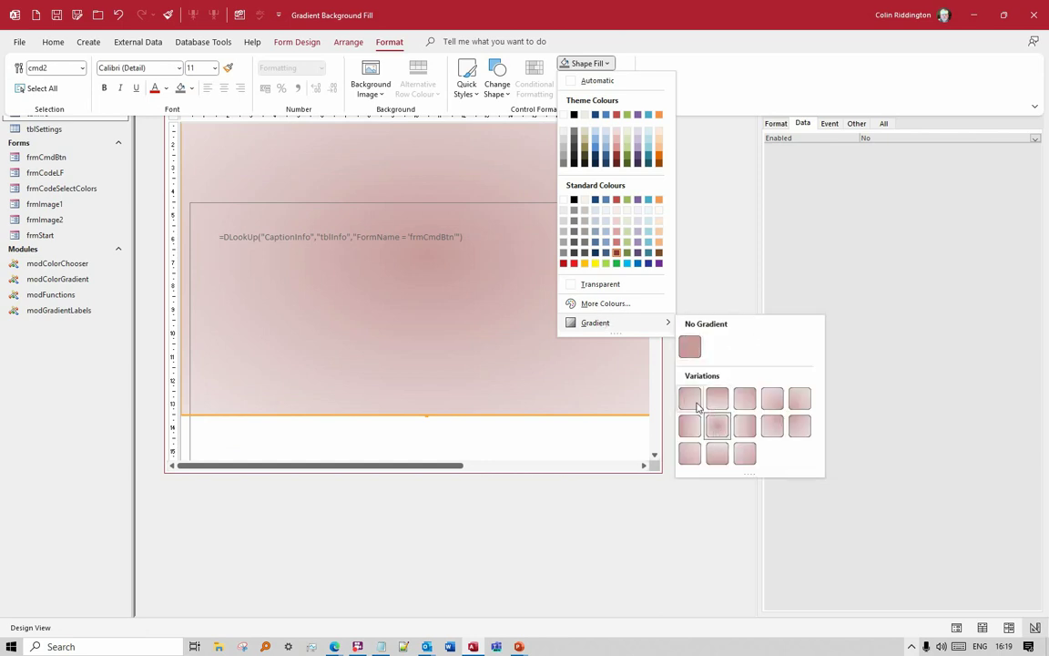
pyautogui.click(690, 400)
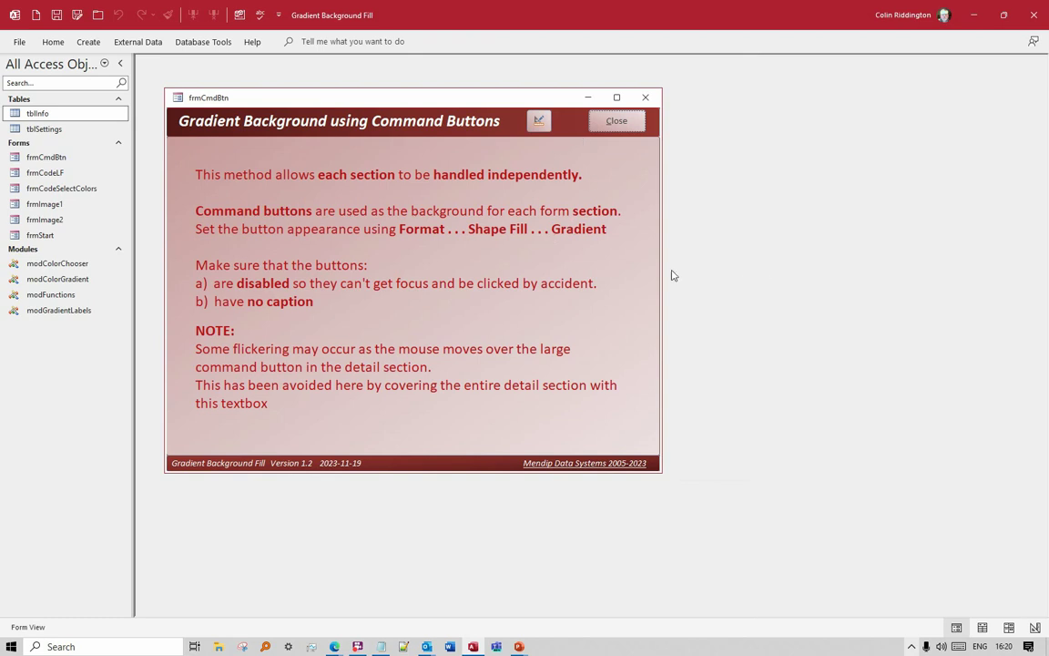
# Widen and heighten frmCmdBtn in Form view to check how far its gradient buttons reach, and shrink it to fit them again.
pyautogui.moveTo(662, 276); pyautogui.dragTo(805, 276)
pyautogui.moveTo(606, 475); pyautogui.dragTo(616, 575)
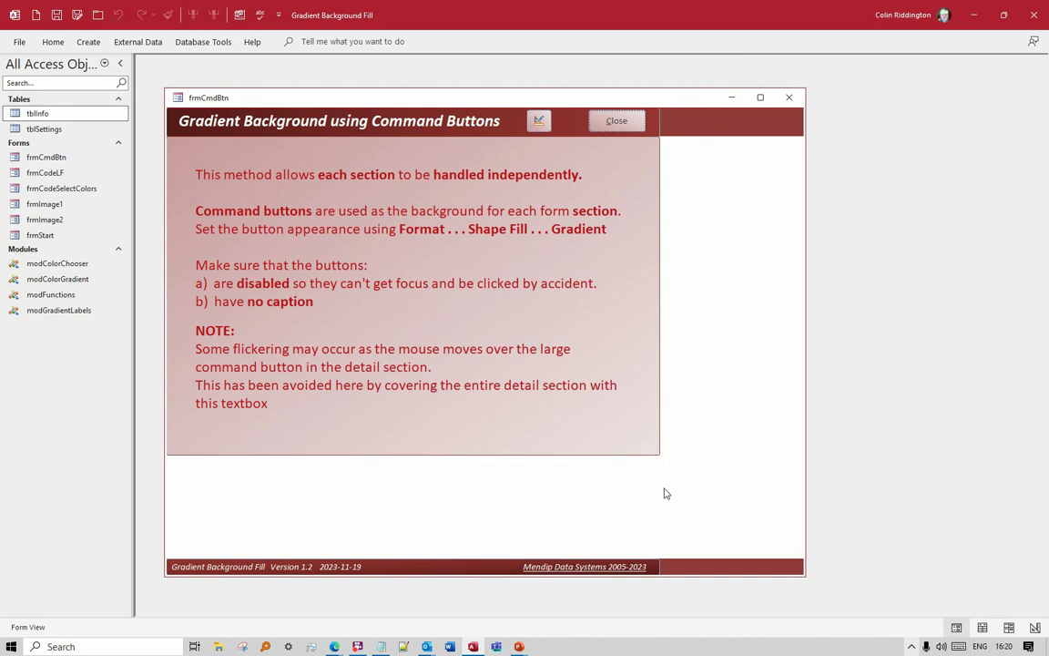
pyautogui.moveTo(804, 444); pyautogui.dragTo(661, 428)
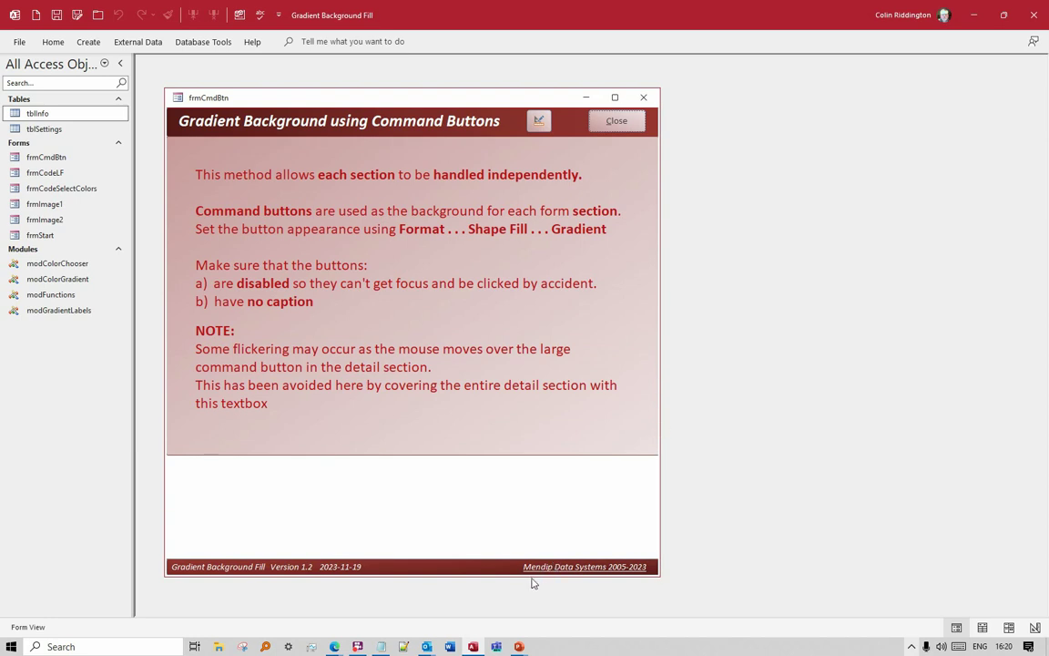
pyautogui.moveTo(533, 576); pyautogui.dragTo(512, 472)
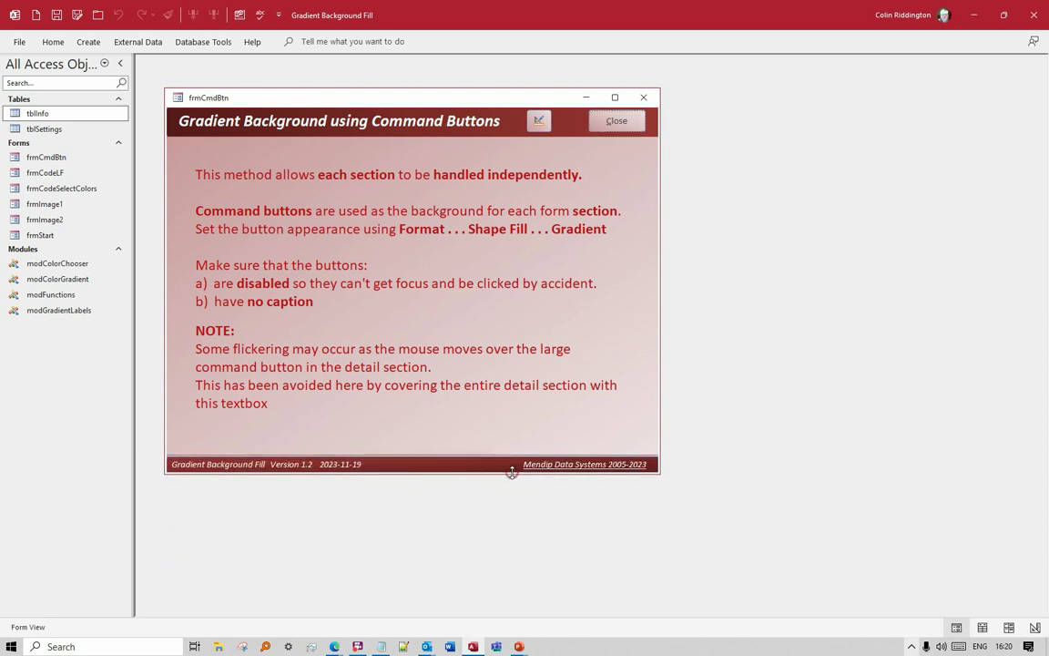